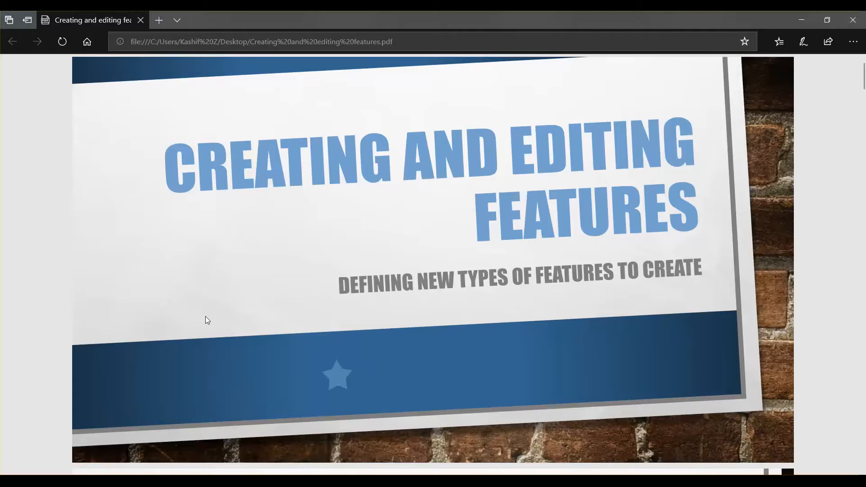
Read through the tutorial PDF's introduction and first instructions on defining new feature types
scroll(205, 318, "down", 10)
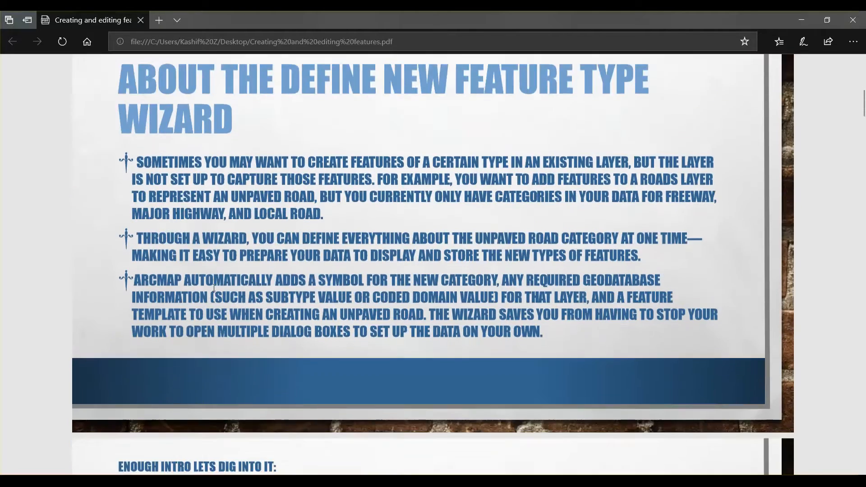
scroll(218, 287, "down", 5)
scroll(218, 287, "up", 1)
scroll(218, 286, "down", 2)
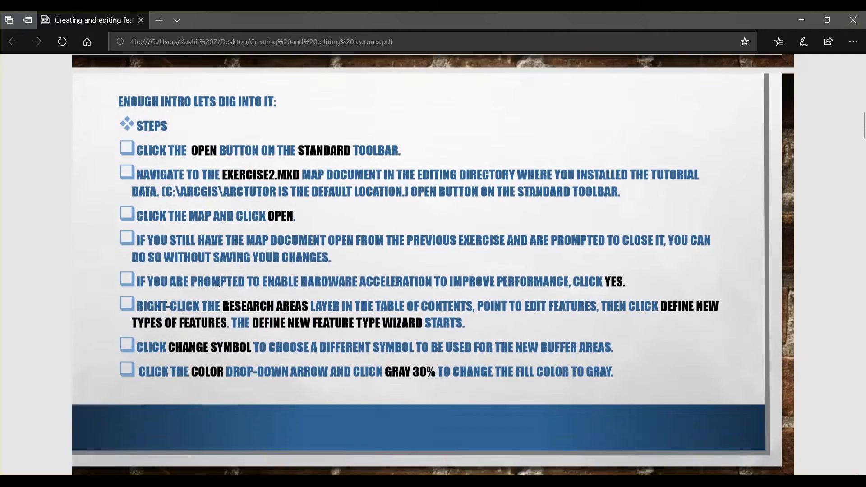
scroll(219, 284, "down", 1)
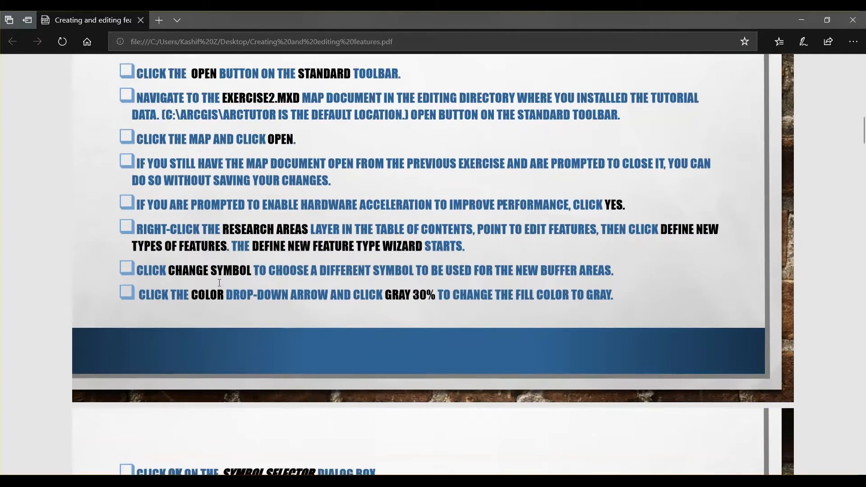
scroll(219, 282, "up", 1)
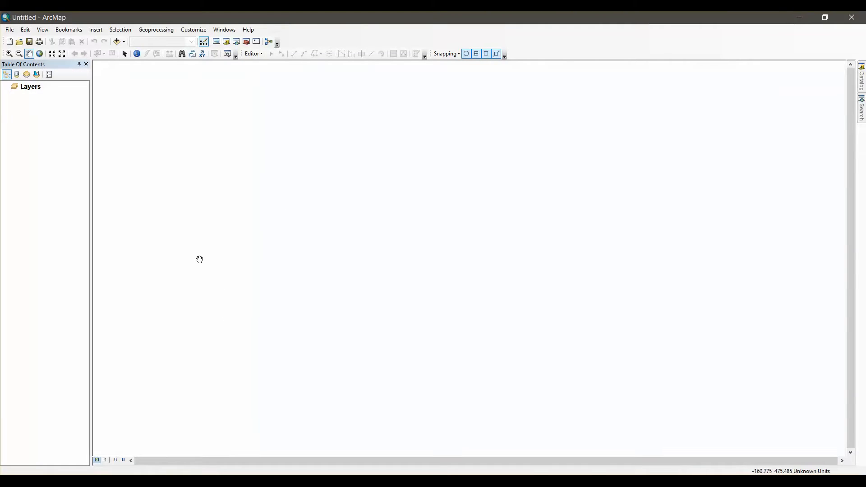
Switch to ArcMap and open the Exercise2 map document from the Editing folder on the desktop
left_click(20, 42)
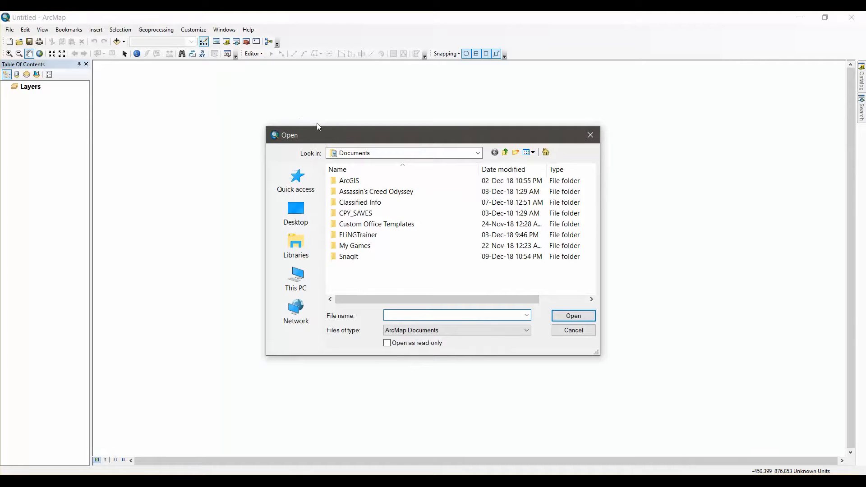
left_click_drag(339, 134, 331, 103)
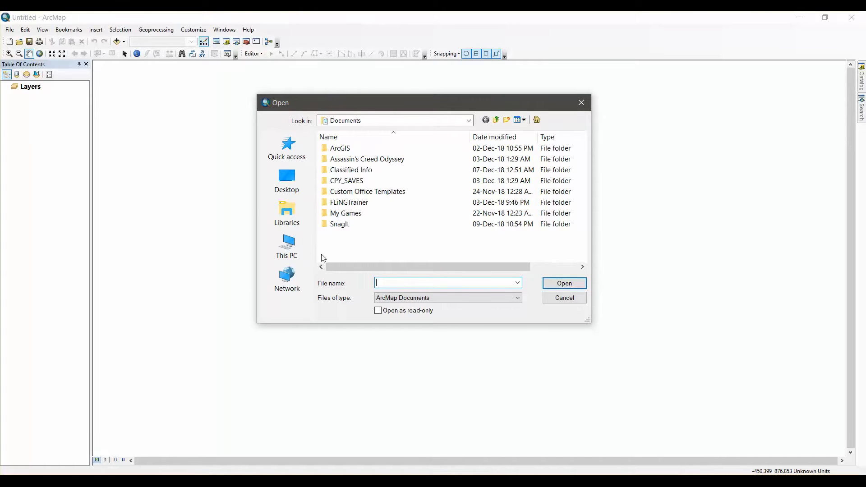
left_click(135, 481)
left_click(296, 187)
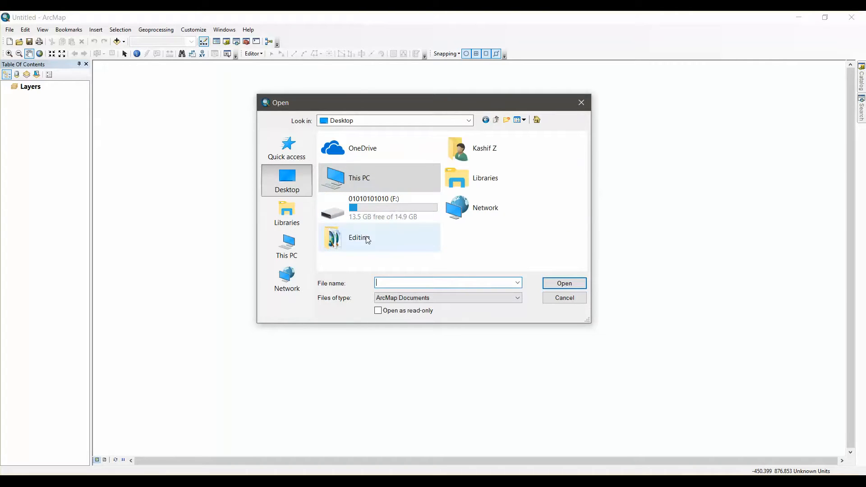
left_click(366, 240)
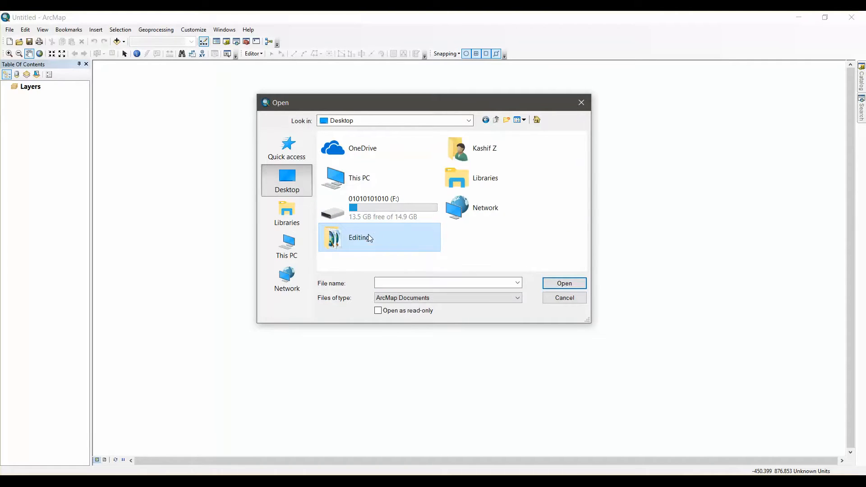
double_click(366, 239)
left_click(353, 195)
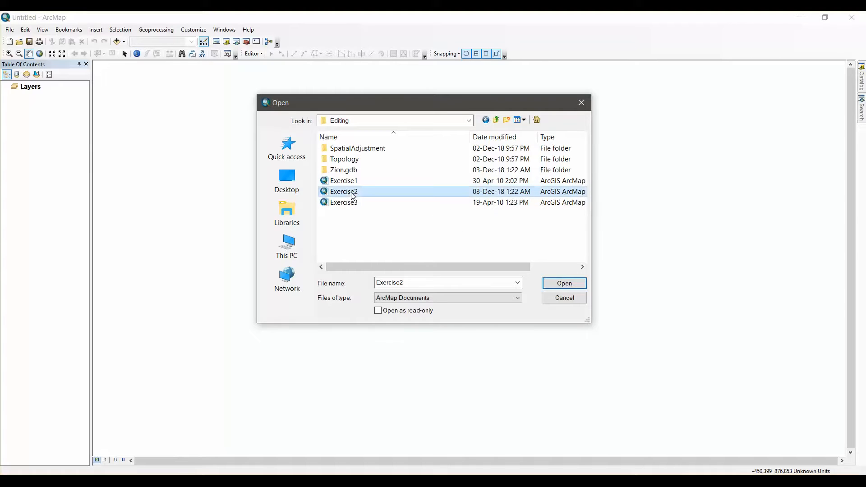
double_click(351, 192)
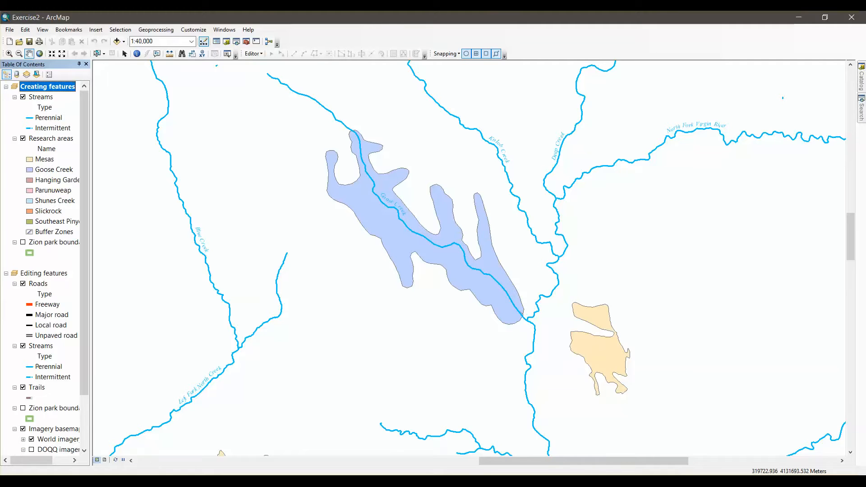
Check the PDF instructions and start the Define New Feature Type wizard for the Research areas layer in ArcMap
mouse_move(125, 481)
left_click(150, 423)
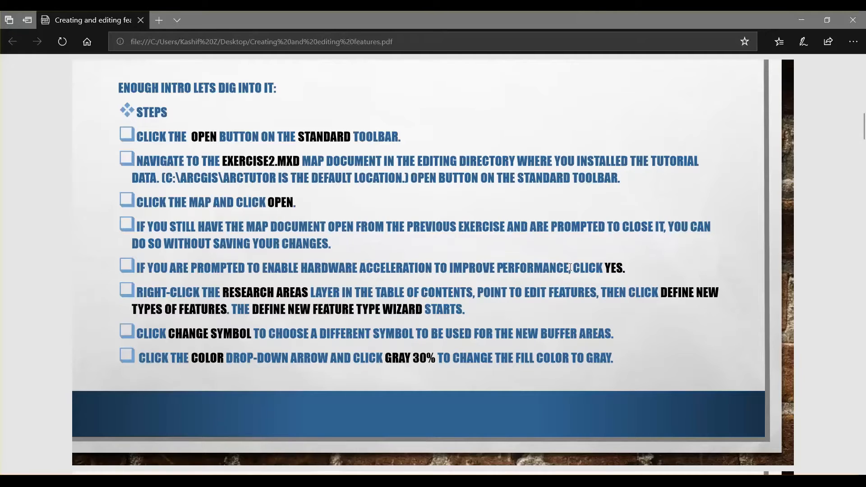
left_click(801, 20)
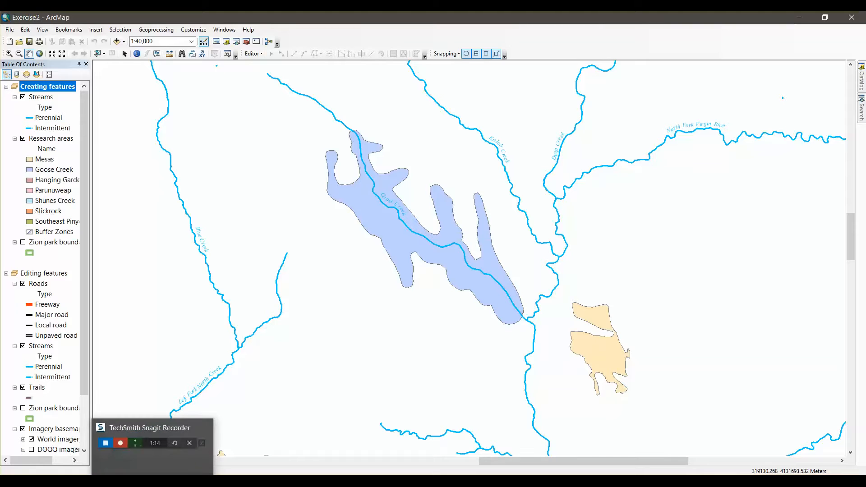
left_click(135, 482)
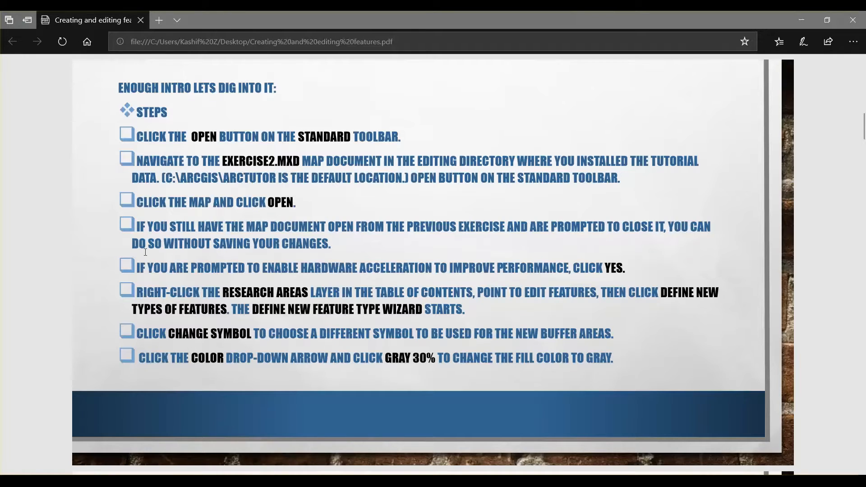
scroll(157, 318, "down", 2)
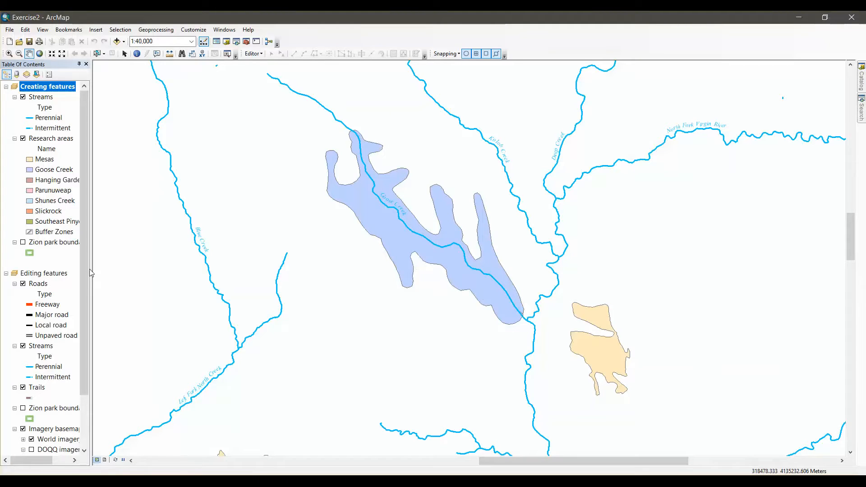
left_click(56, 138)
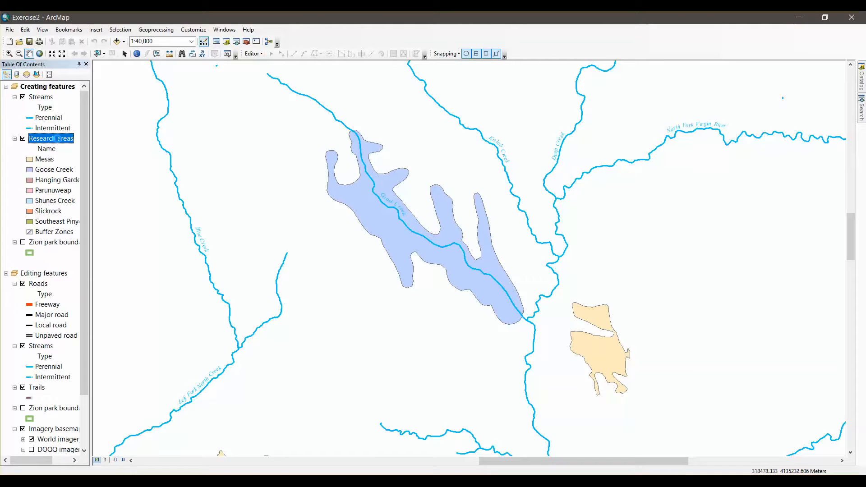
right_click(55, 138)
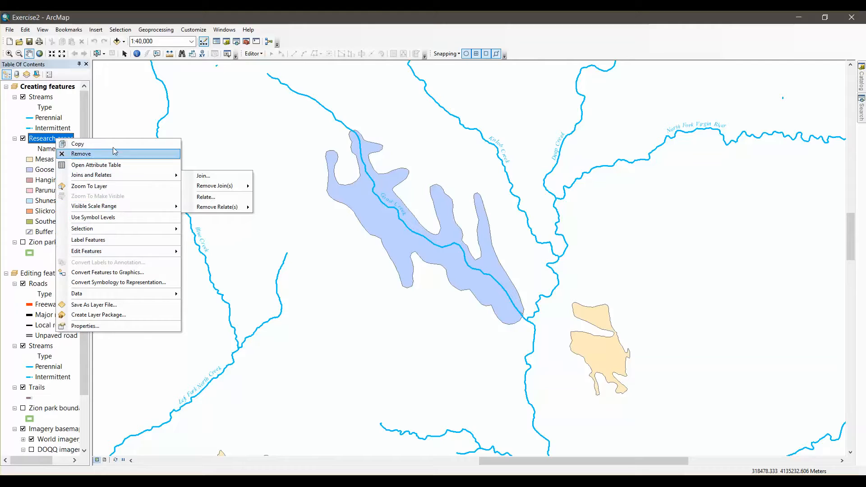
mouse_move(112, 251)
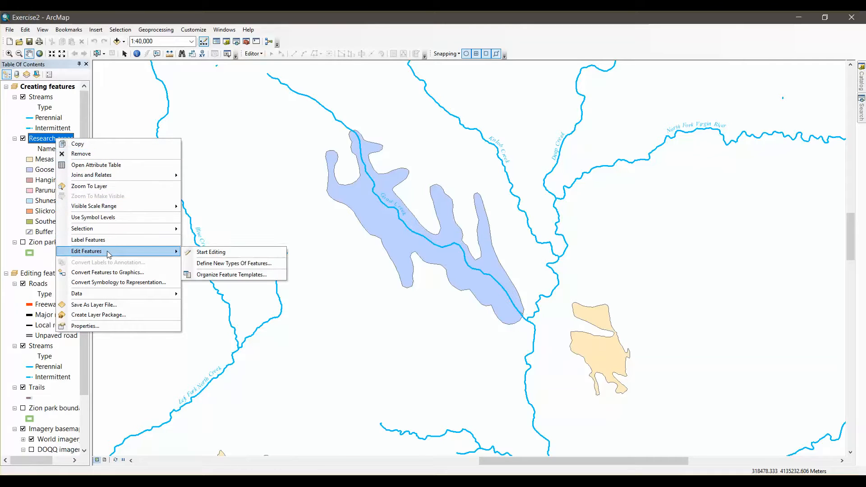
left_click(228, 266)
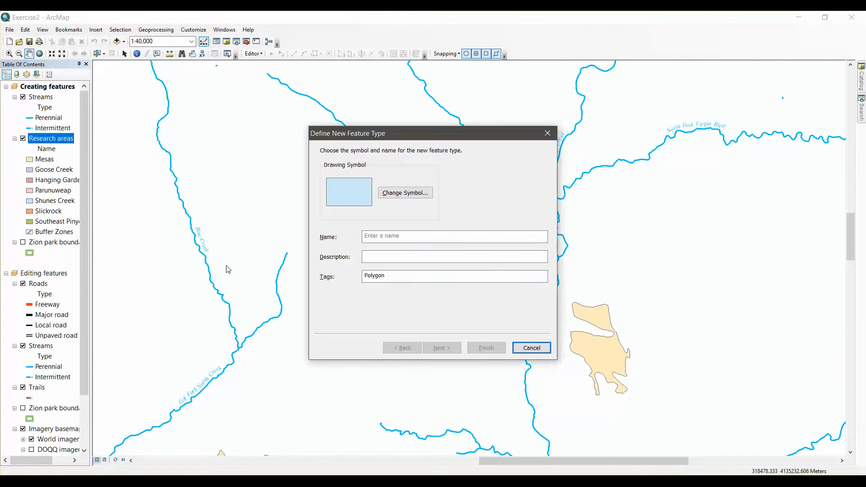
Consult the PDF instructions and choose the Glacier symbol as the new feature type's drawing symbol
left_click(124, 480)
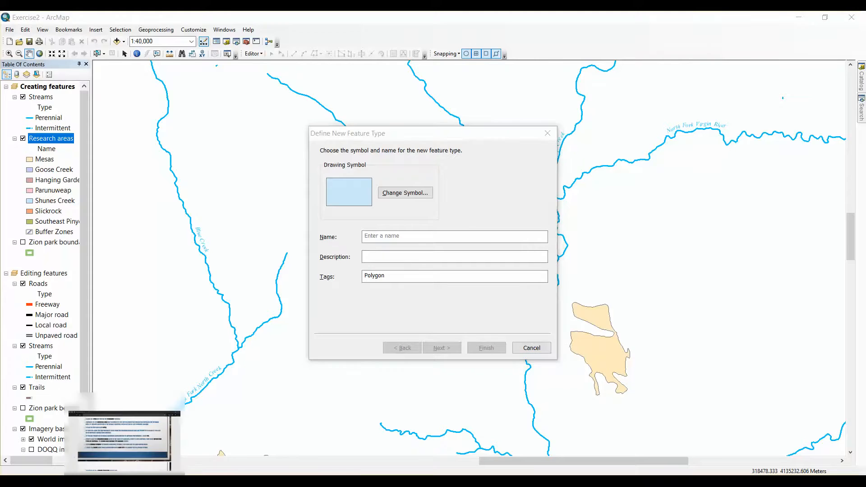
left_click(125, 436)
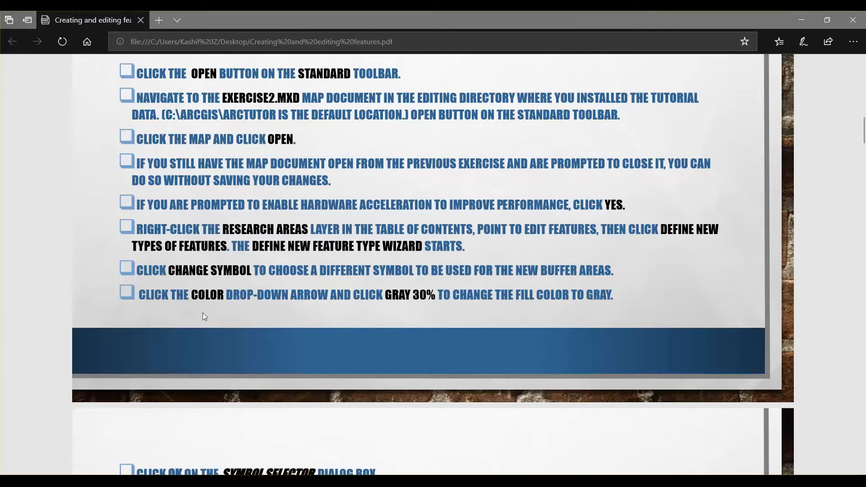
left_click(242, 481)
left_click(408, 193)
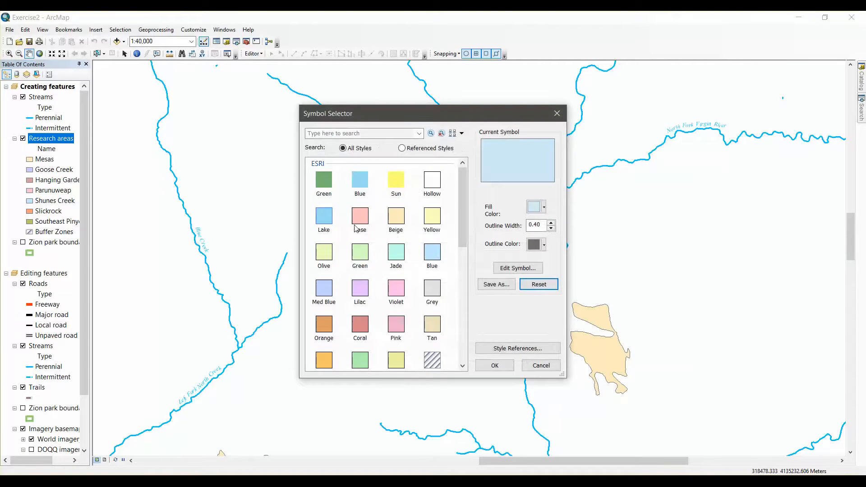
scroll(411, 301, "down", 2)
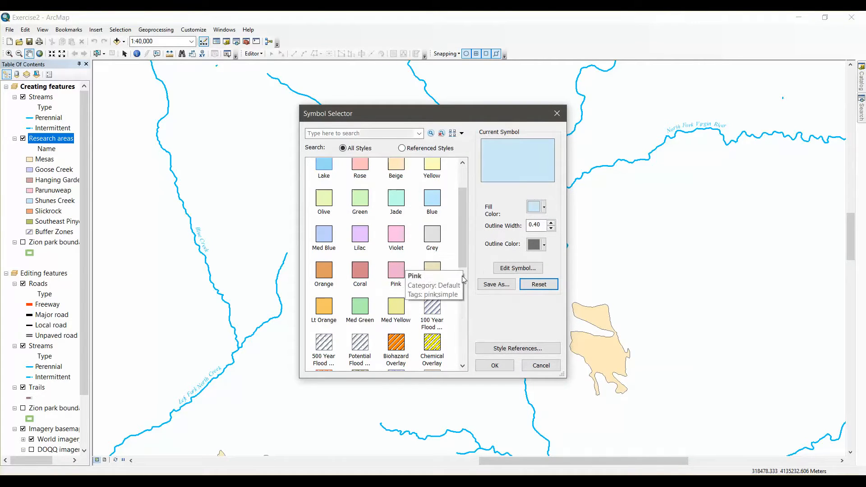
scroll(409, 276, "up", 3)
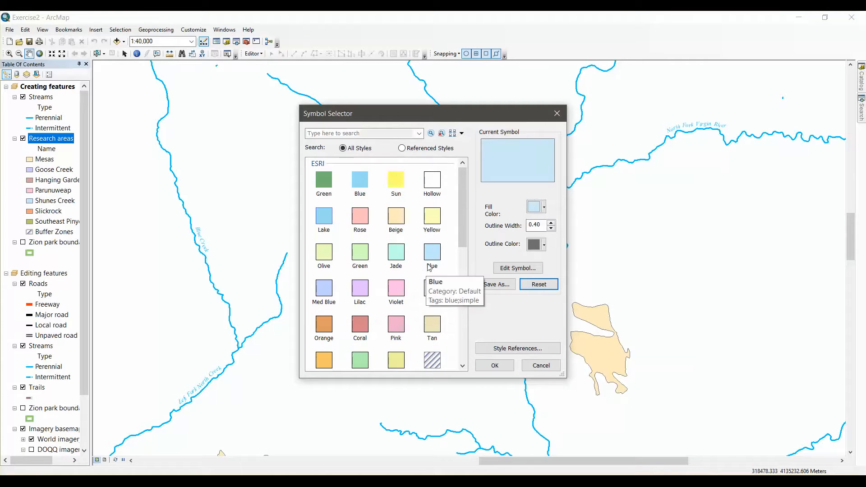
scroll(405, 320, "down", 15)
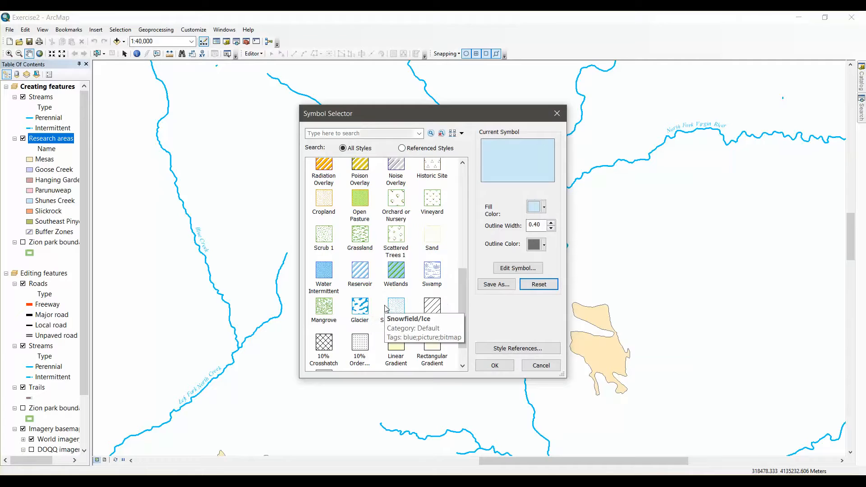
scroll(384, 311, "down", 2)
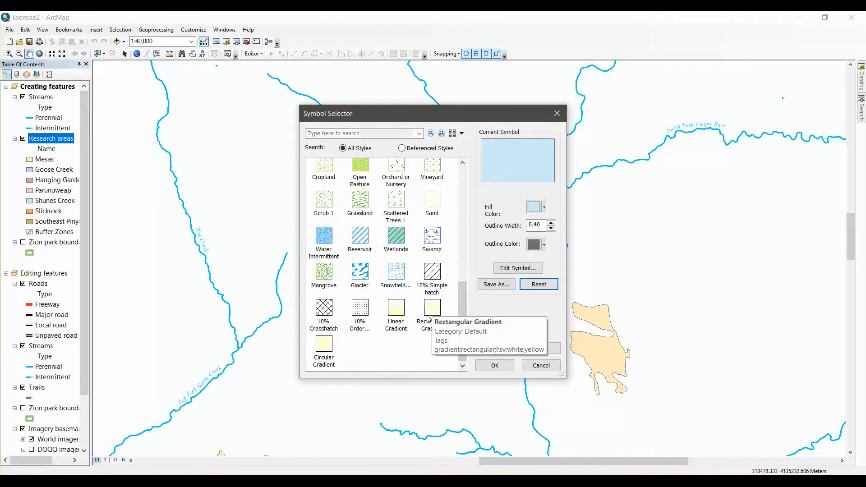
double_click(360, 272)
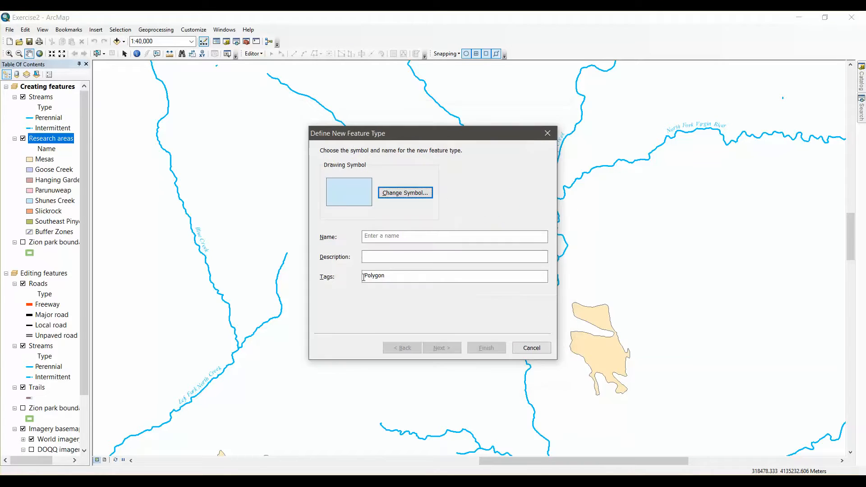
Change the Glacier symbol's fill color to Gray 30% and accept the symbol
left_click(406, 194)
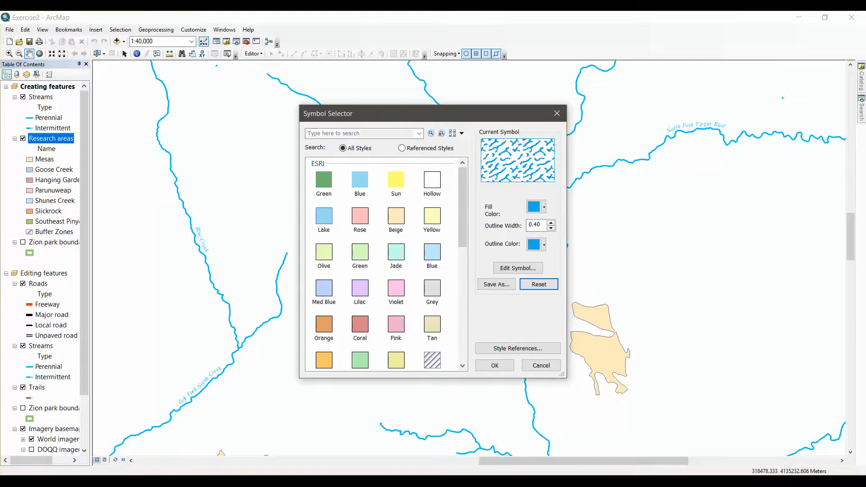
key("alt+Tab")
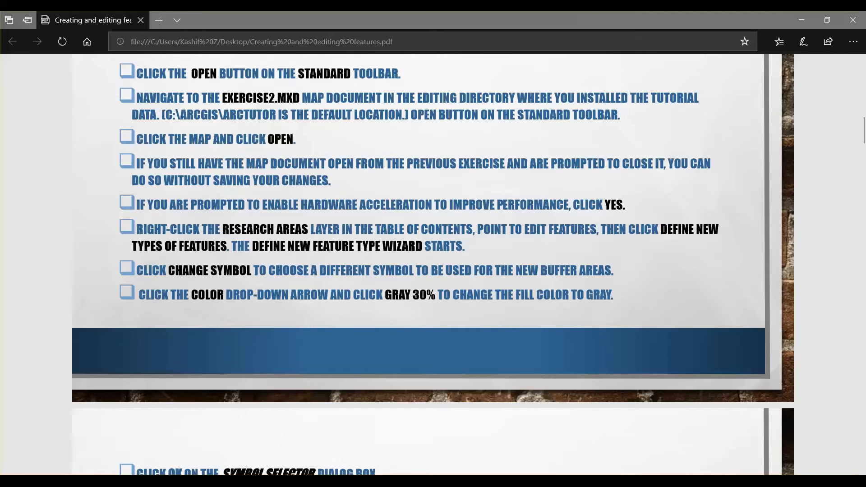
key("alt+Tab")
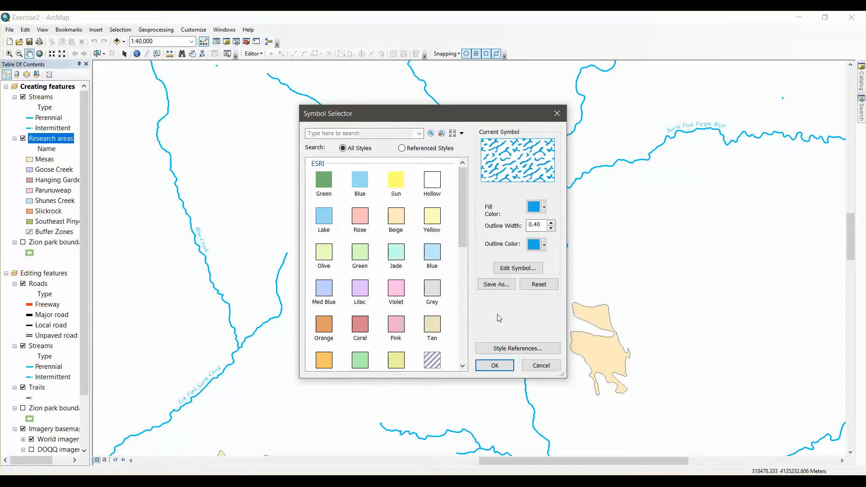
left_click(543, 208)
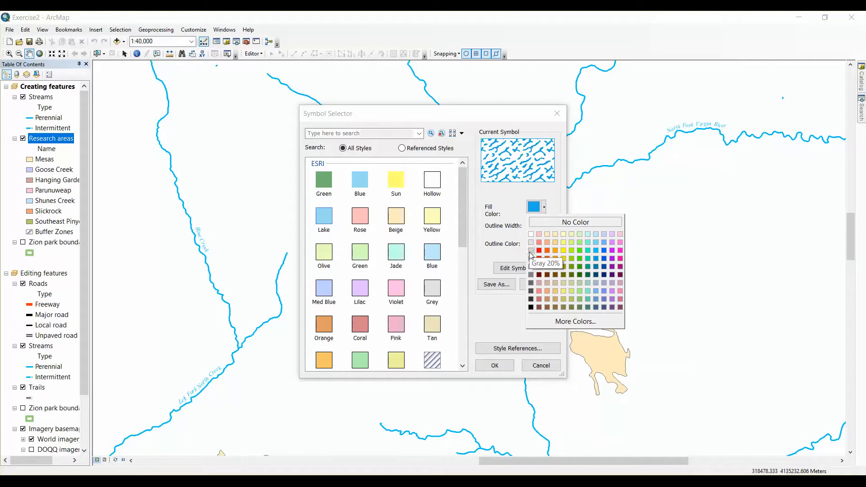
left_click(531, 258)
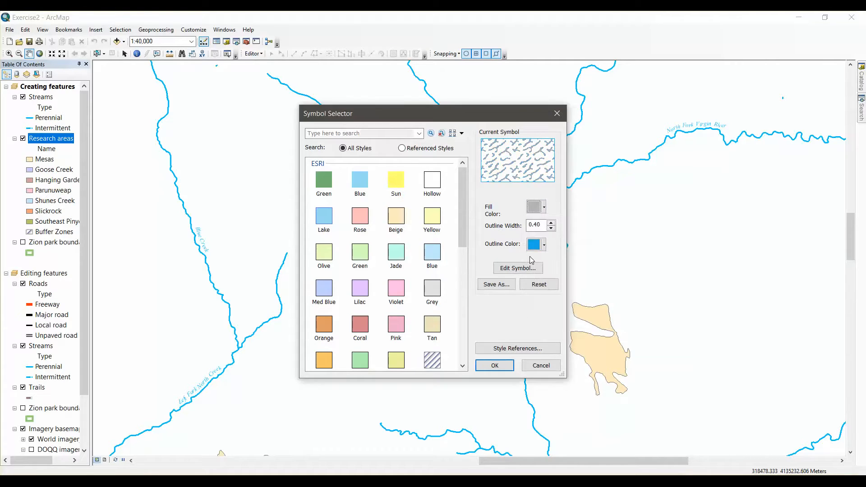
left_click(494, 365)
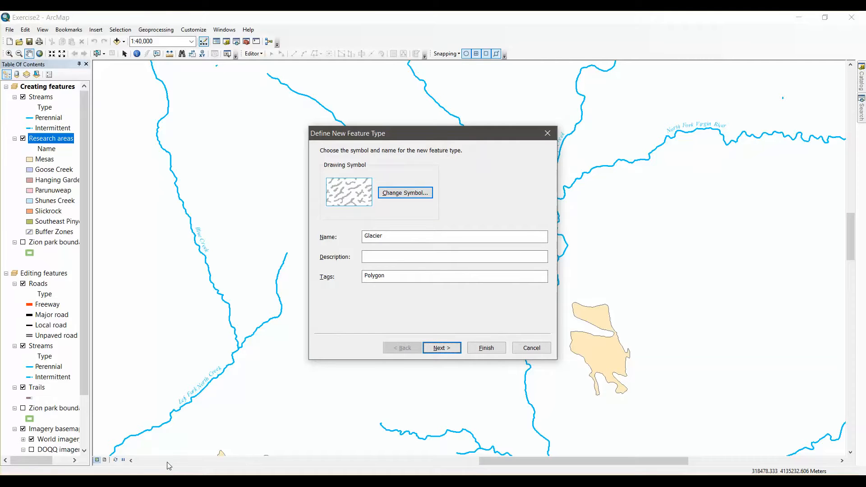
Name the new feature type Buffer Zones
left_click(169, 477)
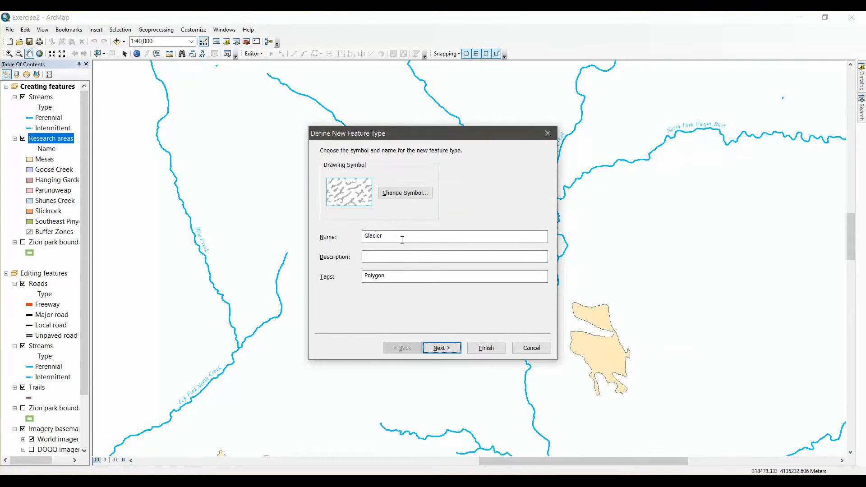
double_click(368, 240)
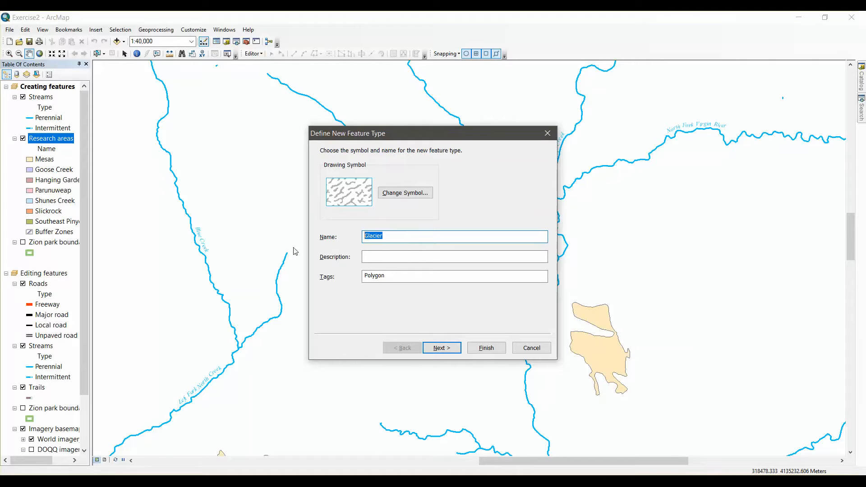
type("buffer zones")
key("BackSpace")
type("B")
key("BackSpace")
type("Zones")
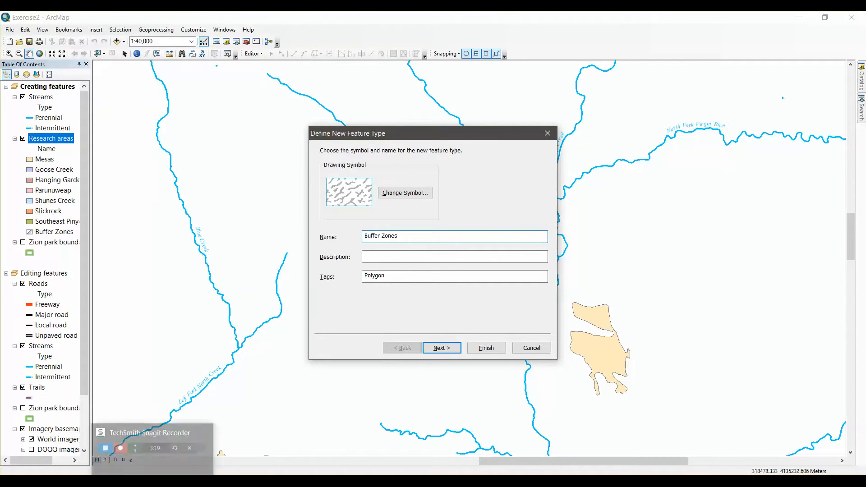
Look up the required description and tags for the new feature type in the PDF and return to the ArcMap wizard
left_click(155, 447)
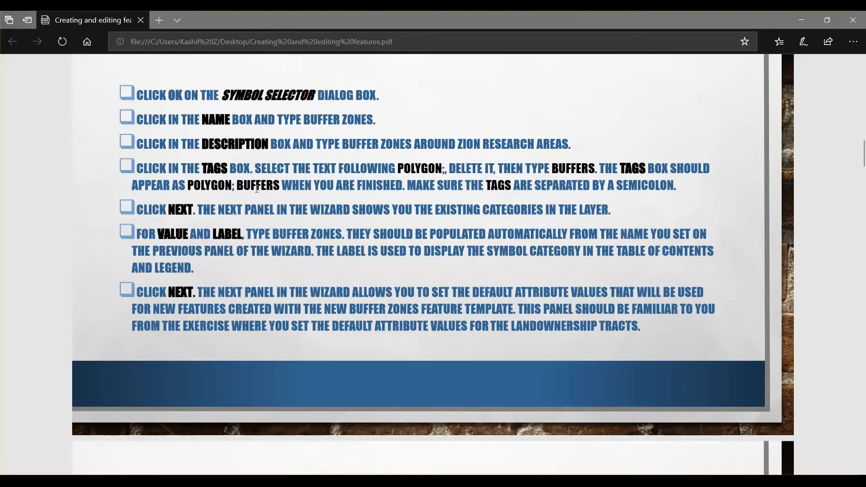
left_click_drag(186, 186, 275, 189)
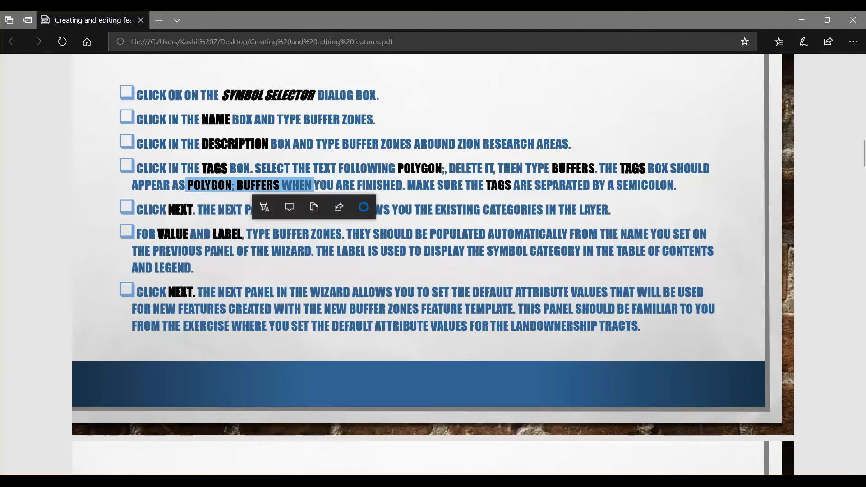
left_click(319, 272)
mouse_move(181, 481)
left_click(180, 441)
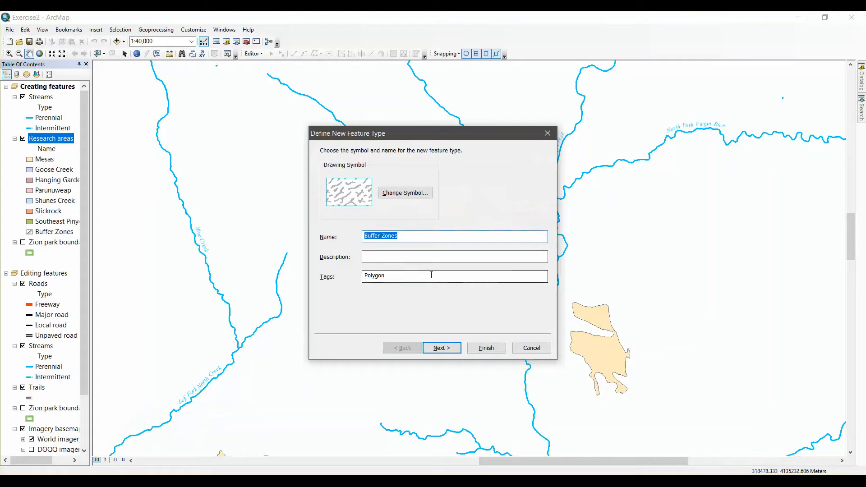
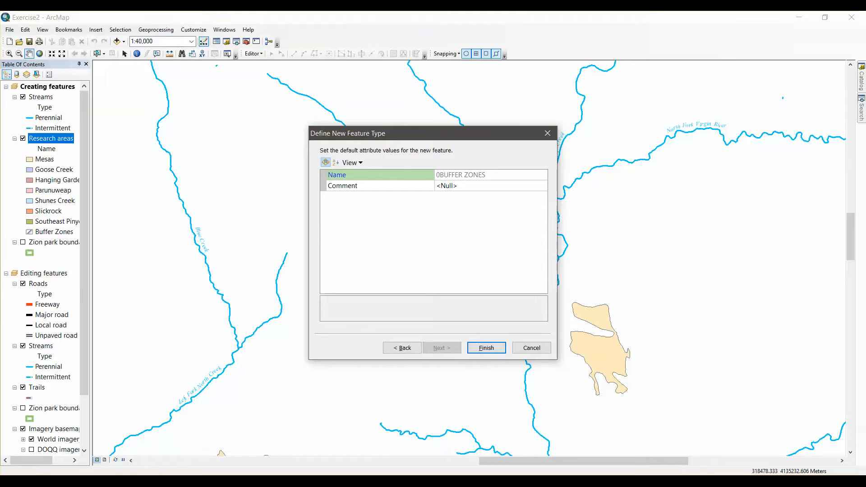
Consult the PDF, finish the Buffer Zones feature type with its default attribute values, and decline defining another type
key("alt+Tab")
scroll(242, 313, "down", 3)
scroll(623, 316, "down", 4)
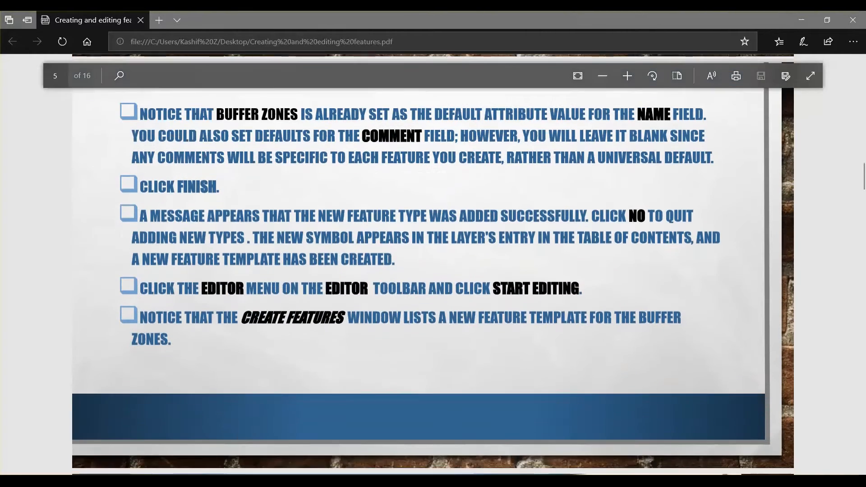
key("alt+Tab")
left_click(494, 346)
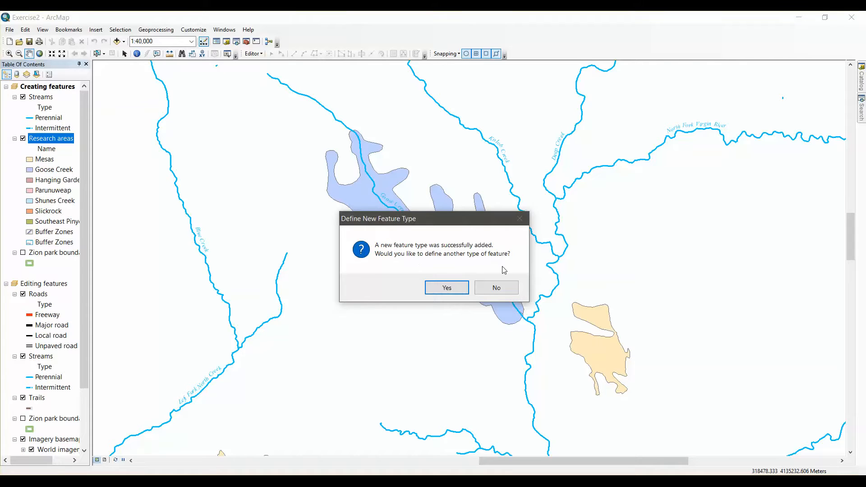
left_click(500, 287)
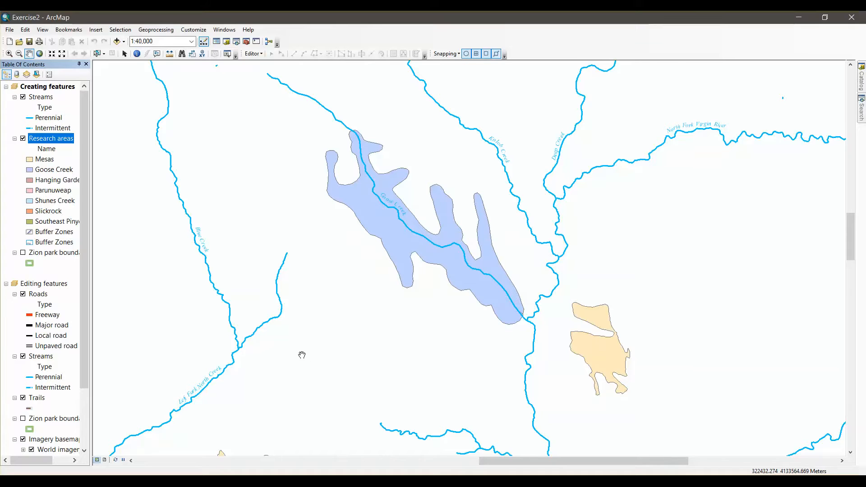
Switch to the PDF and read the section on creating features from existing features
scroll(207, 337, "up", 1)
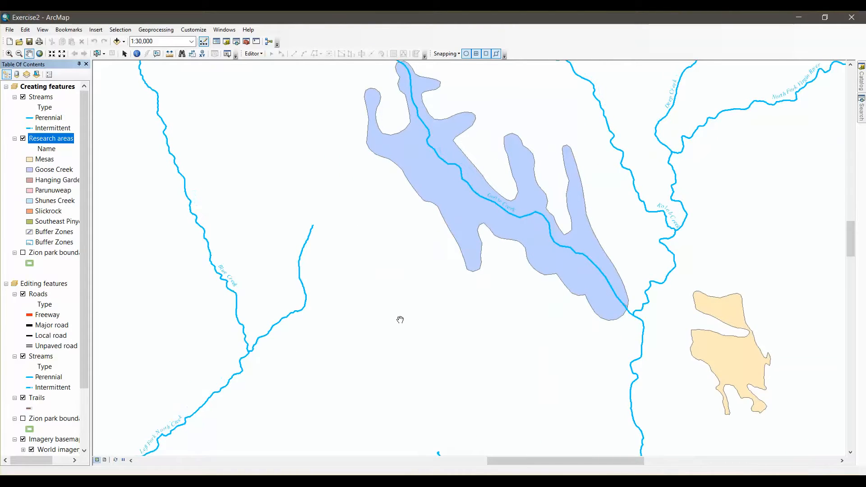
scroll(482, 275, "down", 1)
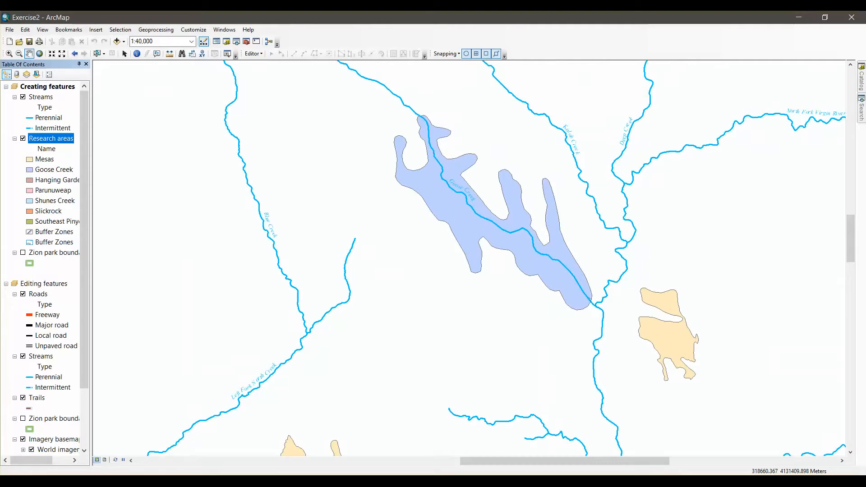
left_click(163, 479)
scroll(295, 394, "down", 4)
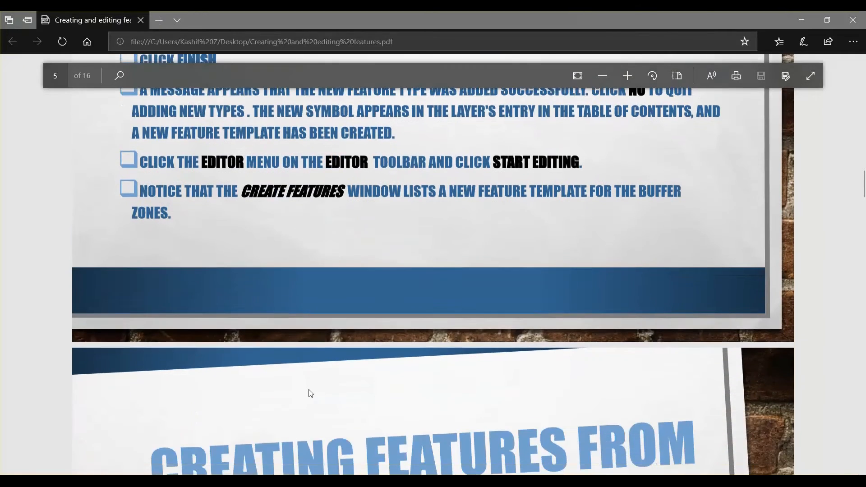
scroll(345, 278, "down", 7)
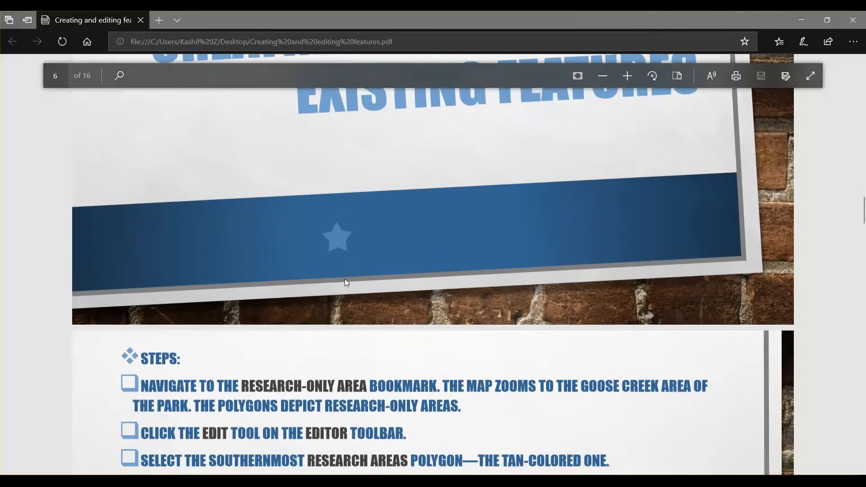
scroll(344, 279, "up", 2)
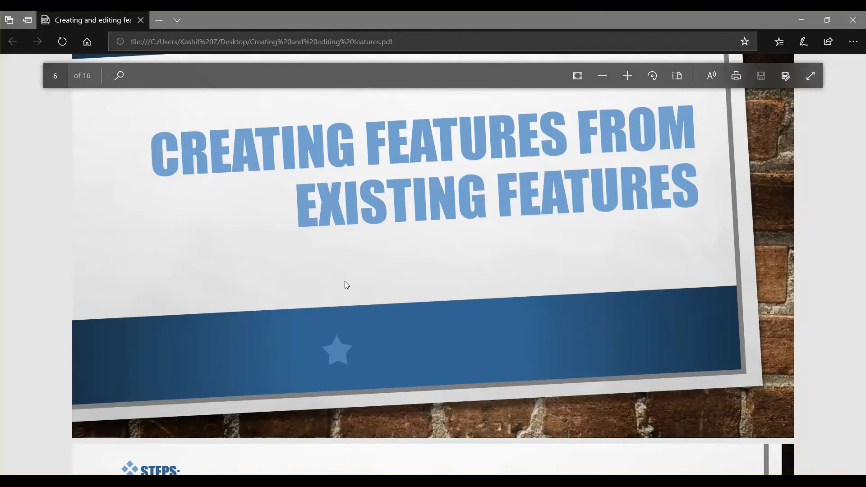
scroll(325, 247, "up", 1)
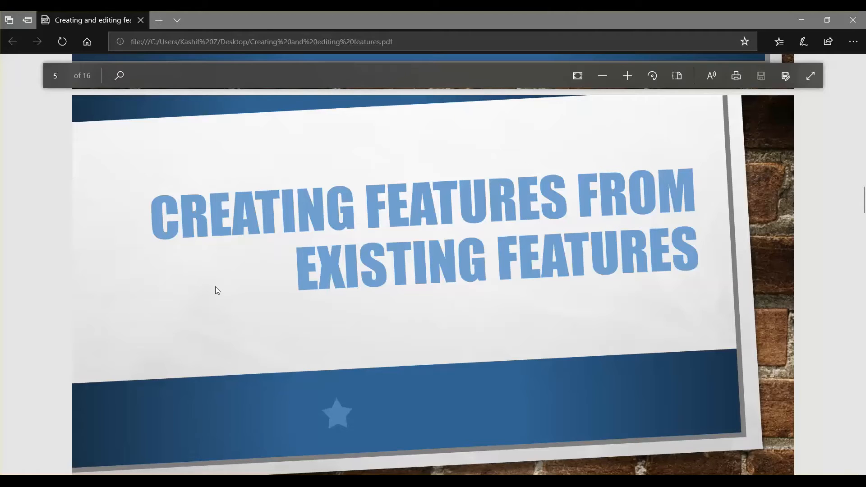
scroll(214, 290, "down", 10)
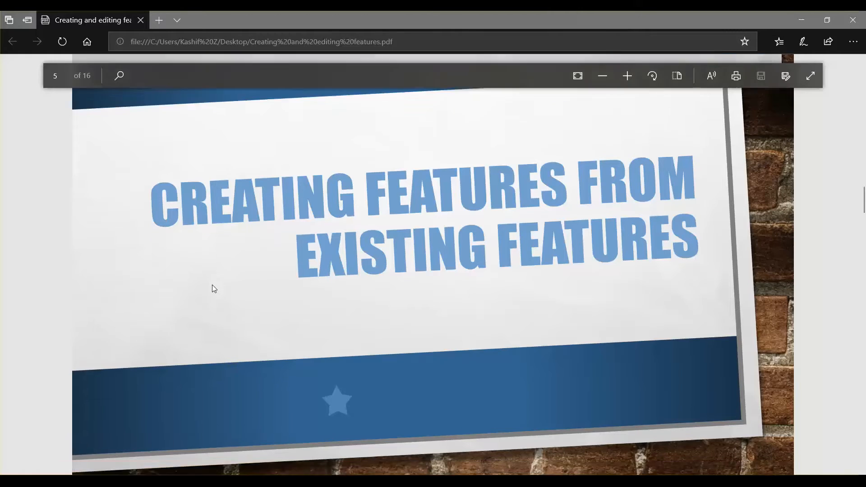
scroll(264, 238, "up", 1)
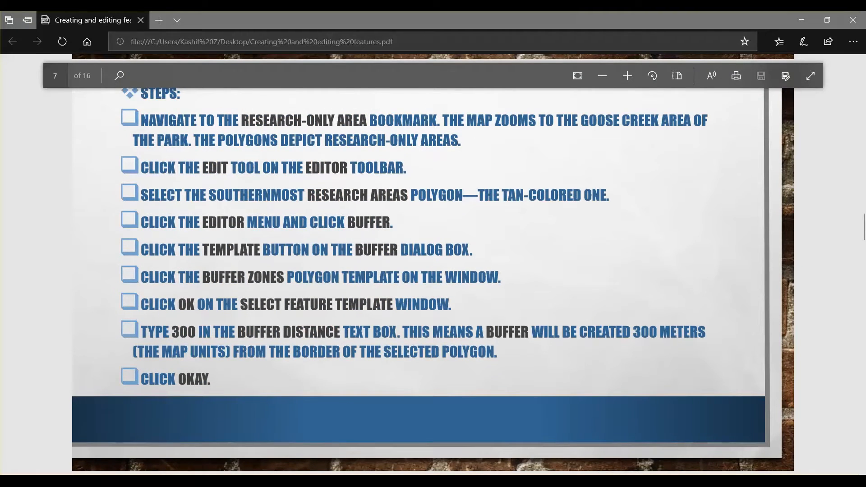
Return to ArcMap and navigate to the Research-only area bookmark
key("alt+Tab")
left_click(68, 30)
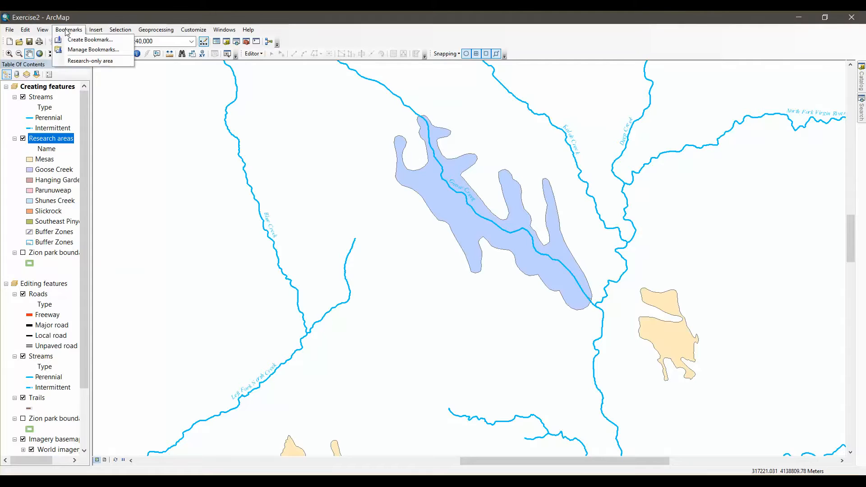
left_click(79, 61)
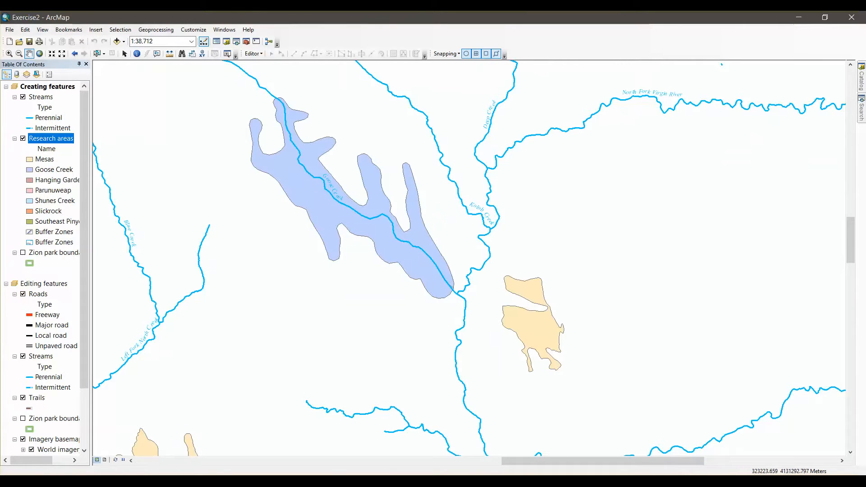
Start an editing session in the Exercise2 map
key("alt+Tab")
left_click(261, 54)
left_click(247, 56)
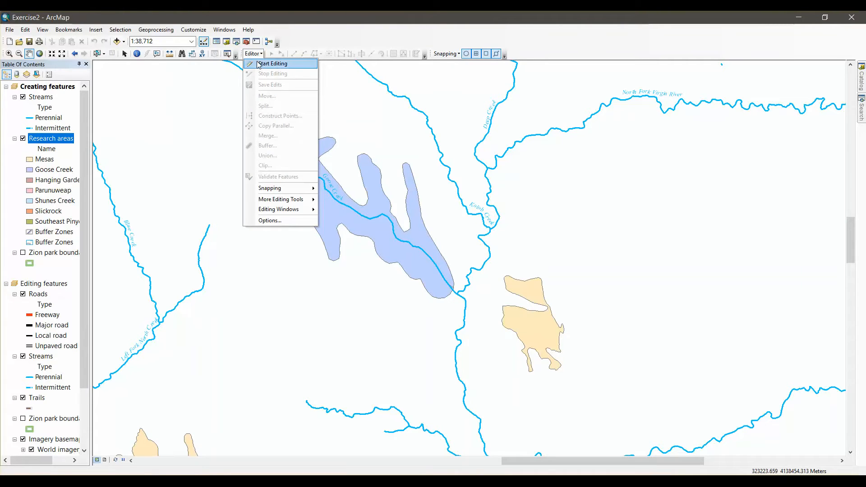
left_click(258, 63)
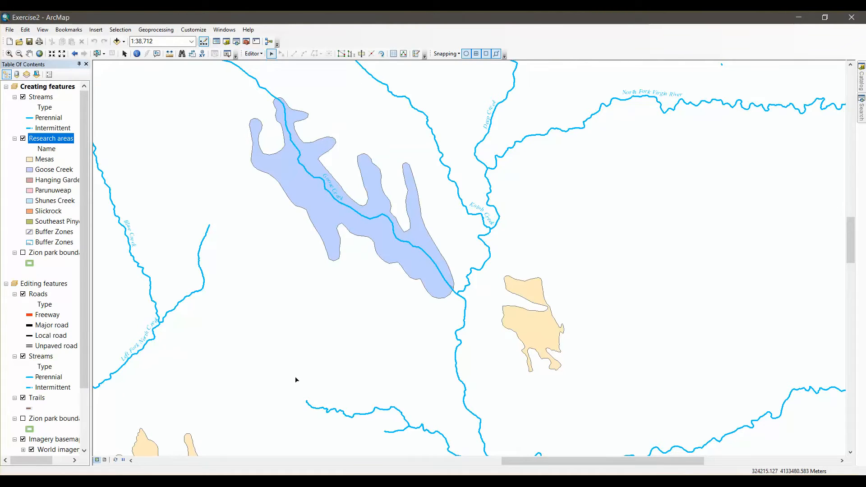
Recheck the PDF steps and try selecting research polygons around Goose Creek with the Edit tool
key("alt+Tab")
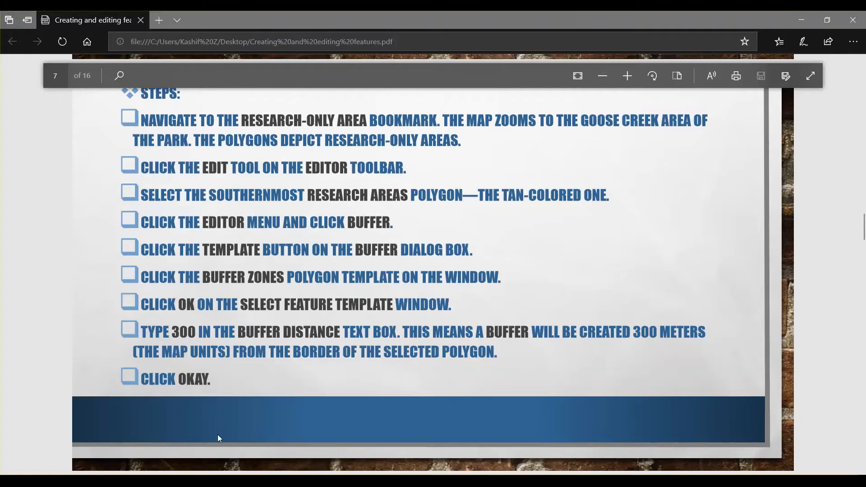
key("alt+Tab")
left_click(531, 343)
left_click(400, 255)
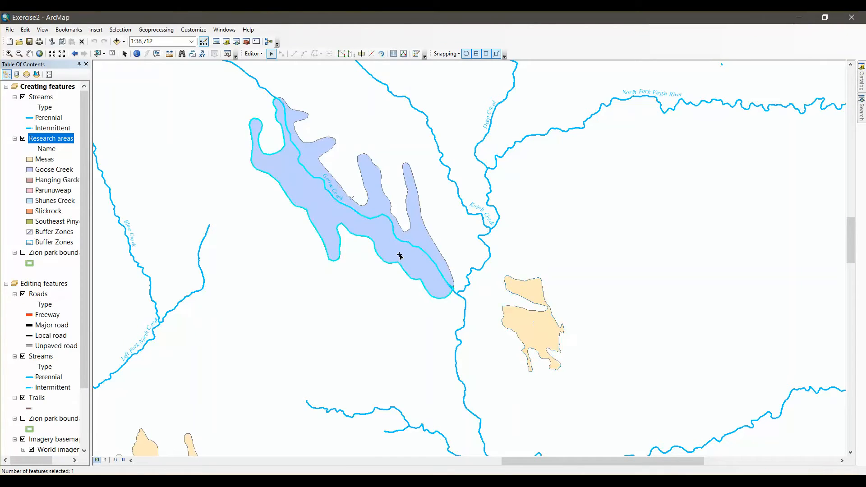
left_click(307, 163)
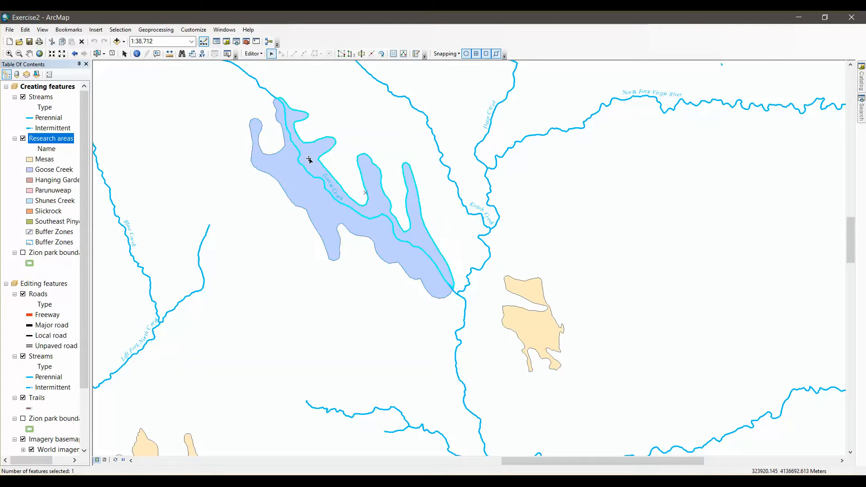
Examine the research area polygons across the map and in its southern part to locate the southernmost one
scroll(329, 193, "up", 2)
scroll(333, 196, "down", 3)
scroll(333, 196, "down", 2)
scroll(342, 310, "down", 2)
left_click_drag(342, 310, 521, 66)
left_click_drag(545, 246, 742, 78)
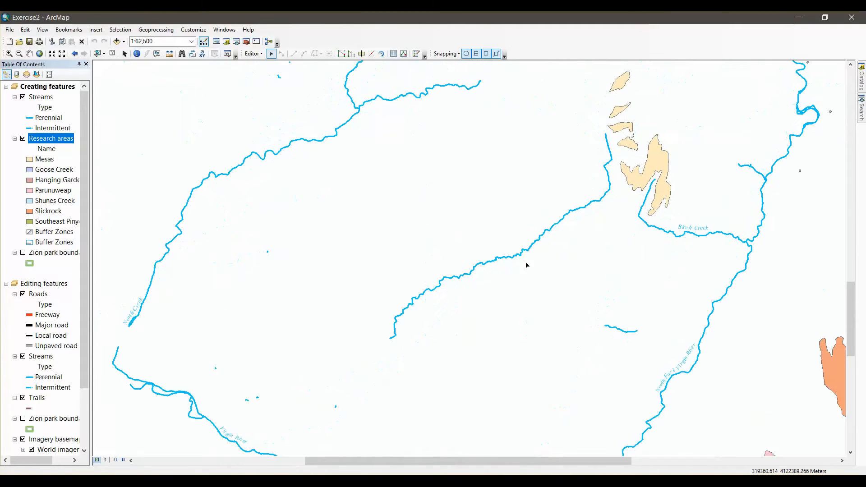
left_click_drag(525, 265, 451, 79)
scroll(530, 207, "down", 3)
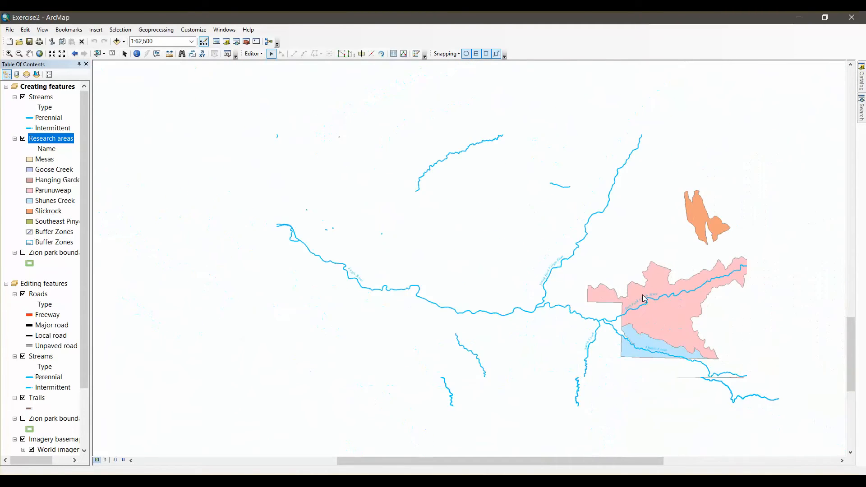
scroll(685, 239, "down", 1)
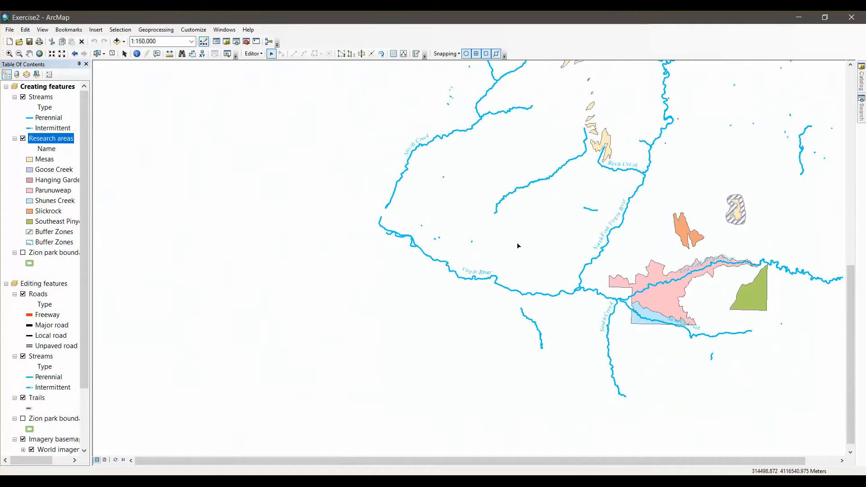
left_click_drag(660, 156, 421, 382)
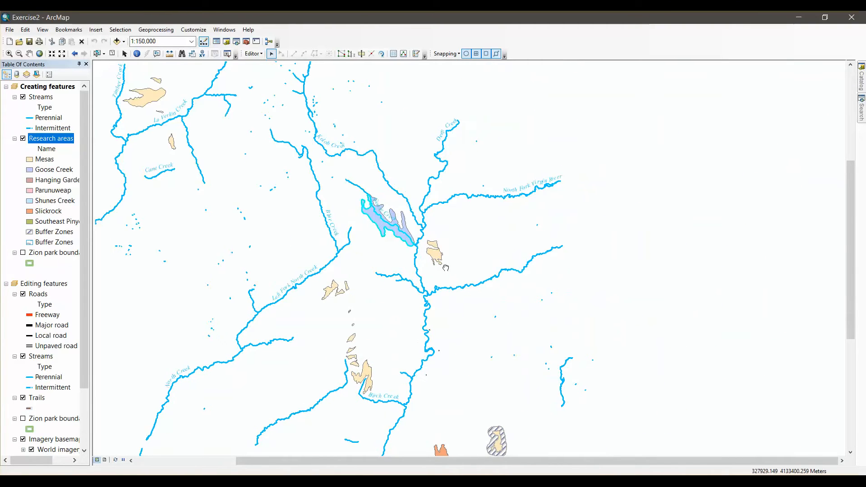
left_click_drag(437, 255, 507, 475)
left_click_drag(358, 382, 604, 288)
left_click_drag(641, 343, 383, 103)
left_click_drag(512, 232, 451, 51)
left_click_drag(520, 271, 522, 224)
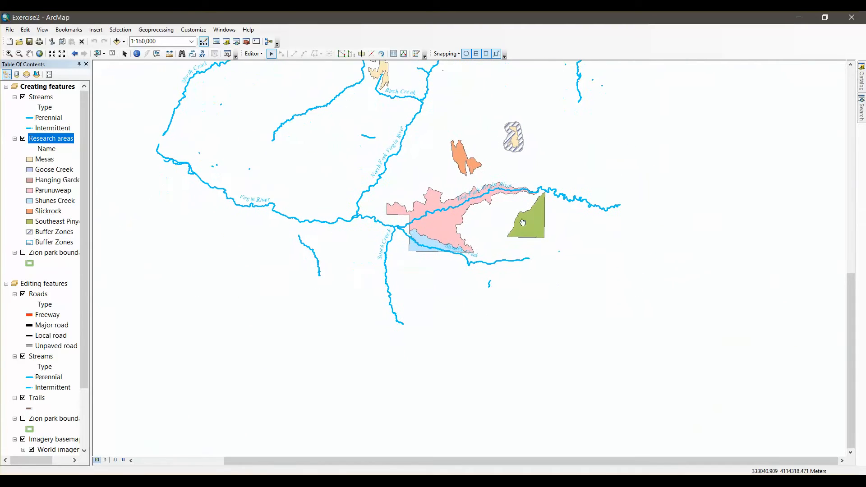
left_click(434, 229)
scroll(616, 261, "up", 3)
scroll(608, 262, "down", 4)
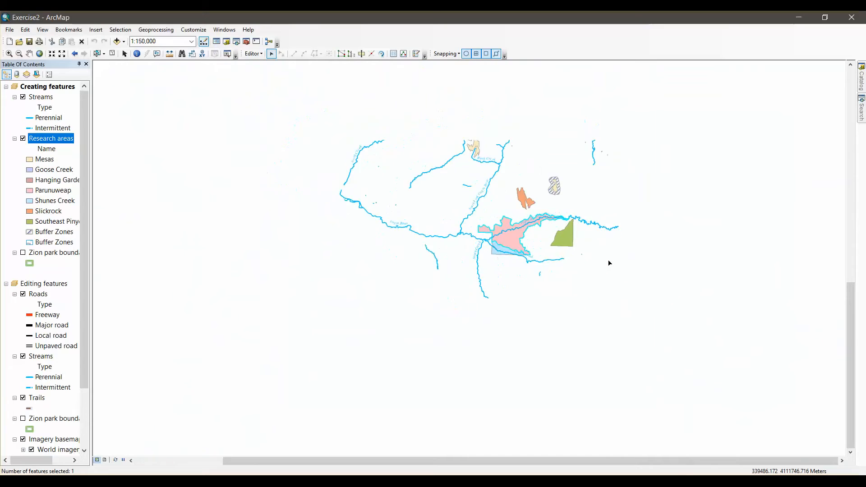
scroll(373, 219, "down", 2)
scroll(415, 222, "down", 2)
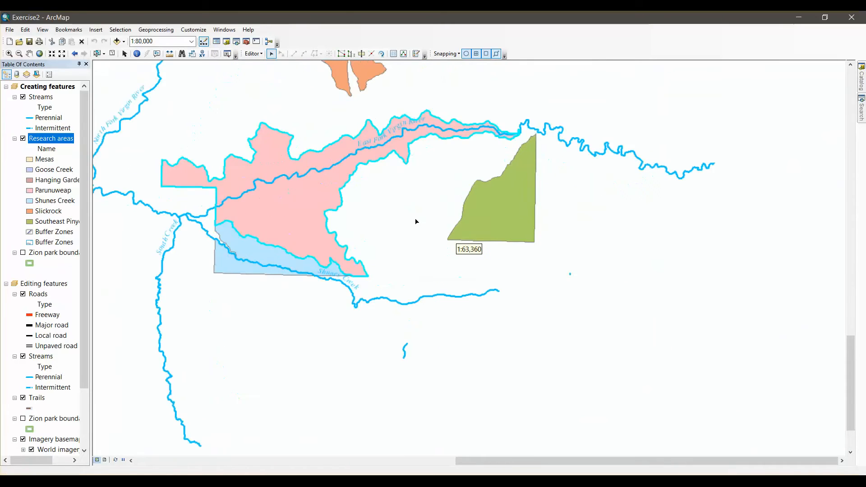
left_click_drag(380, 226, 428, 277)
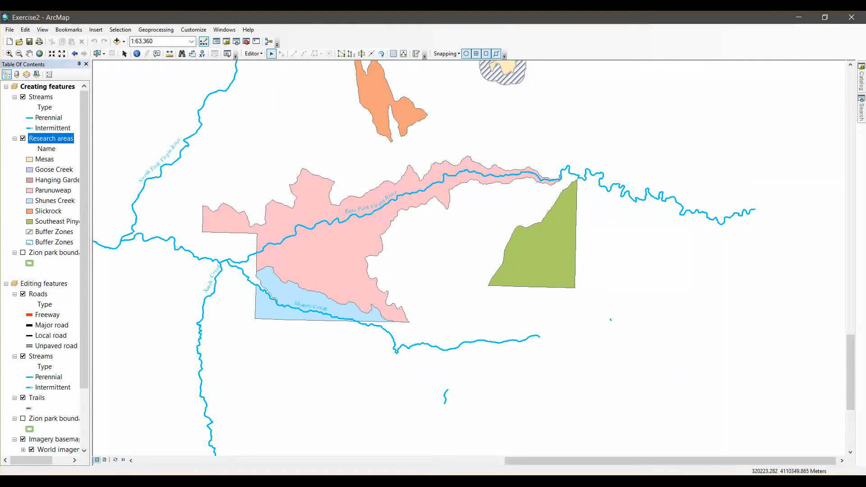
Review the buffer instructions in the PDF and select the green Southeast Pinyon Juniper polygon in ArcMap
left_click(125, 481)
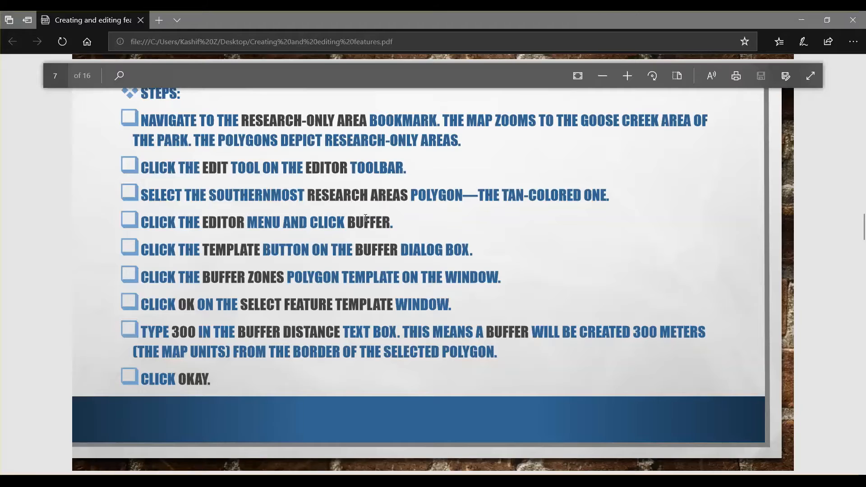
left_click(251, 481)
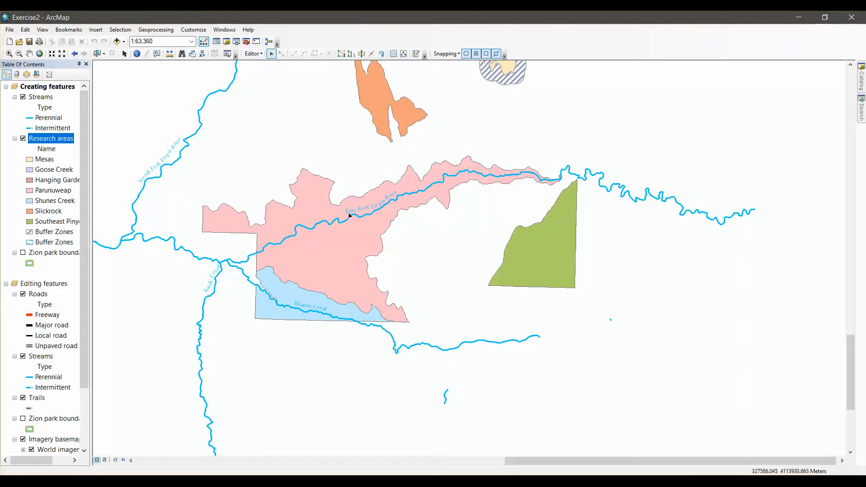
left_click(247, 56)
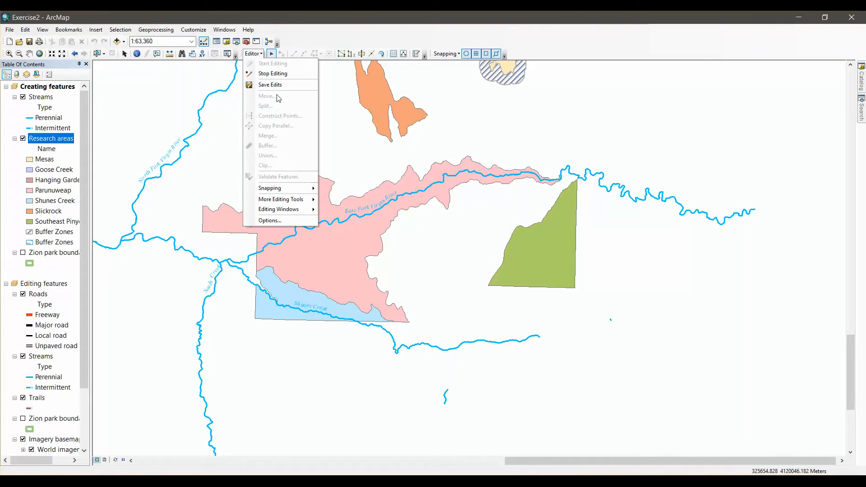
left_click(329, 257)
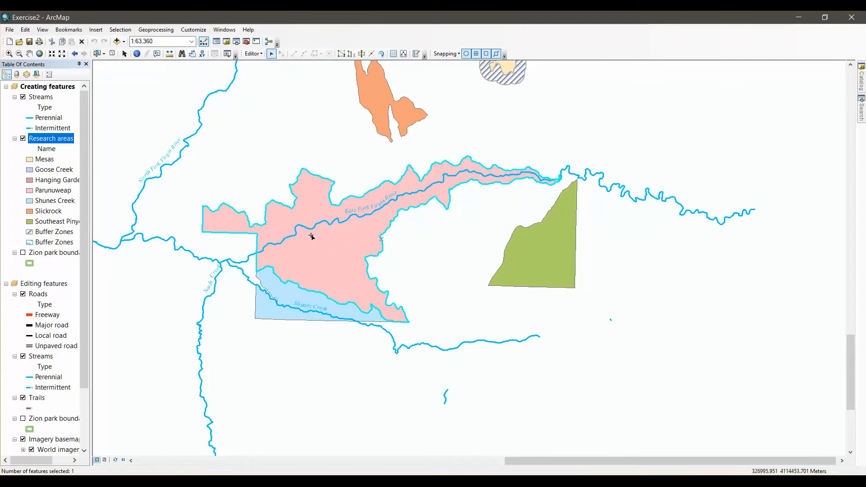
left_click(551, 262)
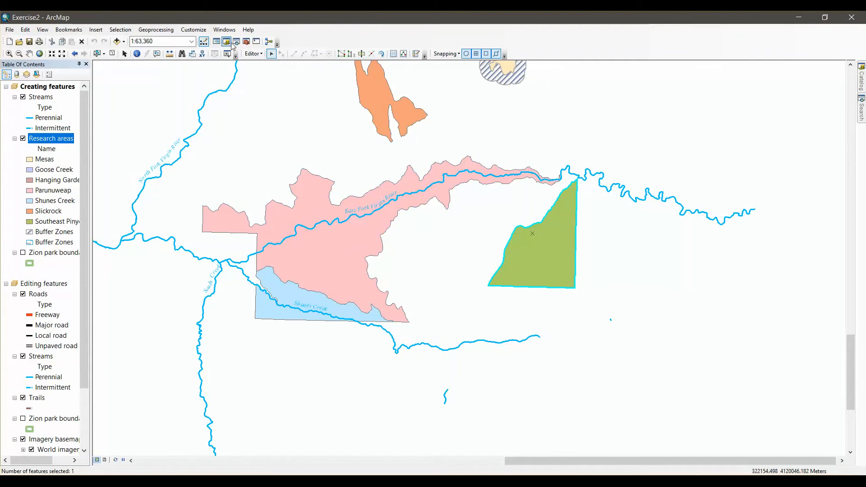
Buffer the selected Southeast Pinyon Juniper polygon at a distance of 400, using the first Buffer Zones feature template under Research areas
left_click(253, 53)
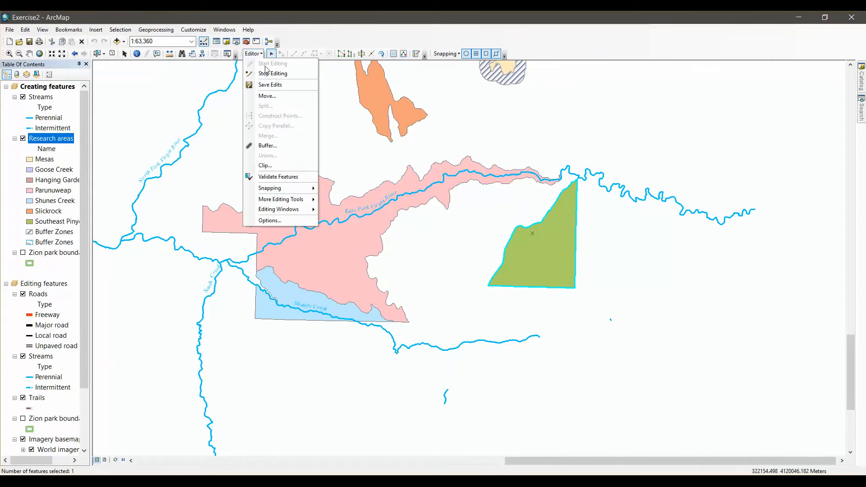
left_click(275, 145)
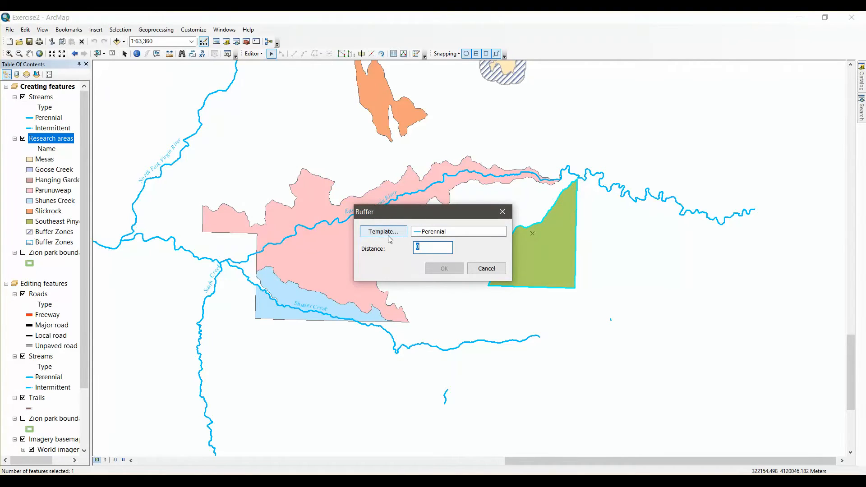
left_click(388, 235)
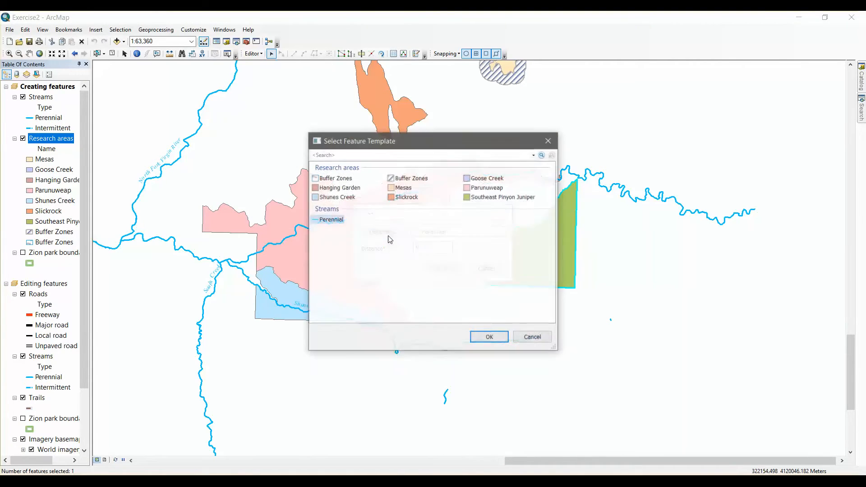
left_click(345, 181)
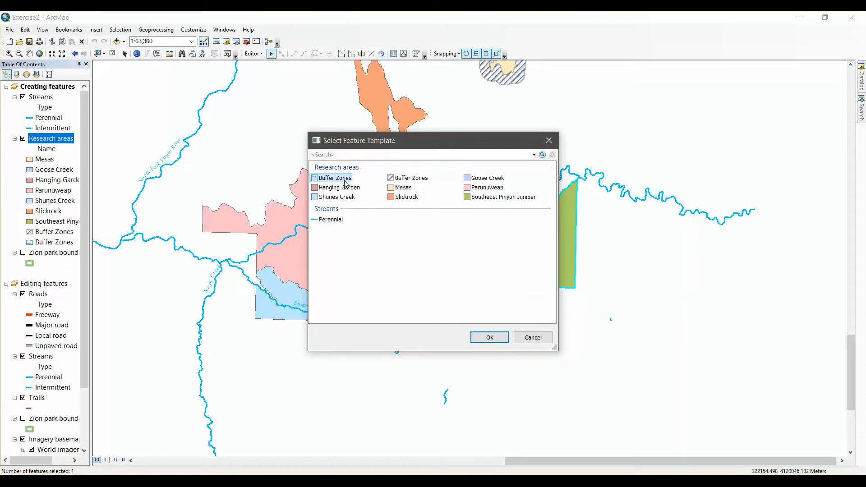
double_click(345, 182)
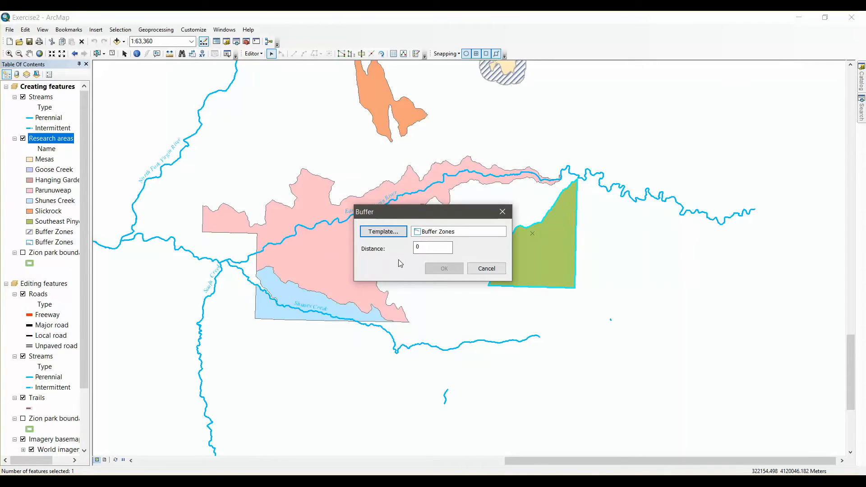
left_click_drag(432, 249, 216, 246)
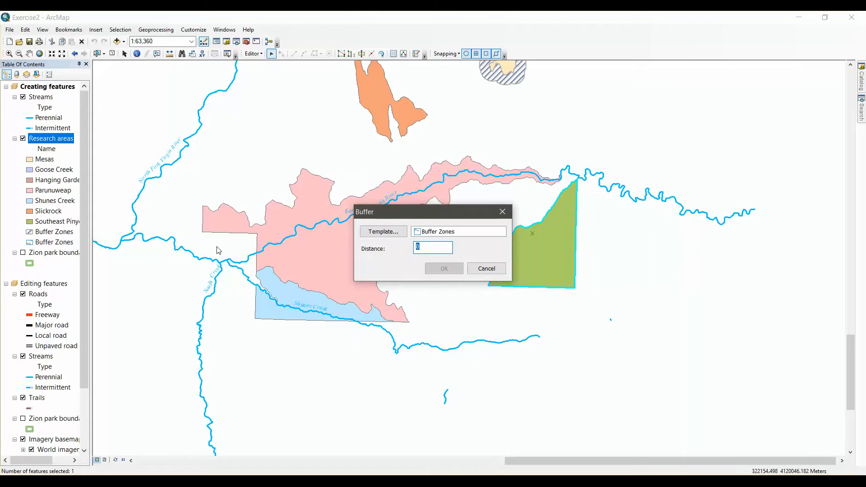
type("400")
key("Return")
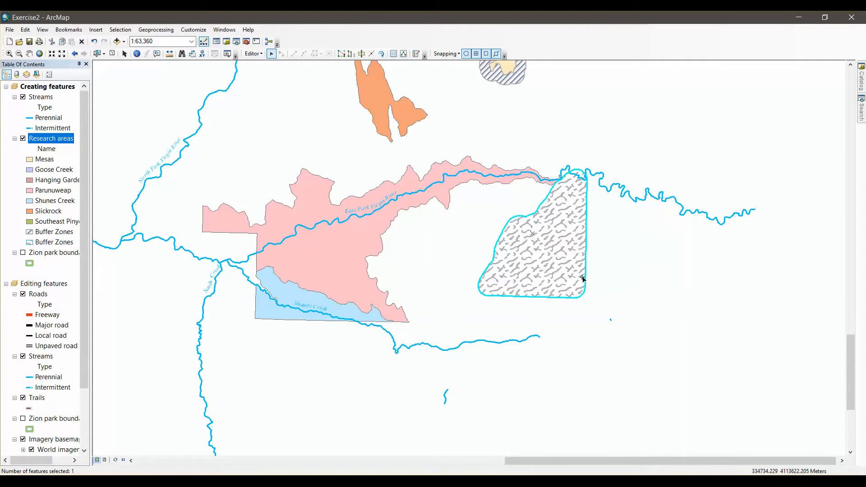
Switch to the tutorial PDF and check the buffer distance instruction and the remaining buffer steps on page 7
left_click(153, 479)
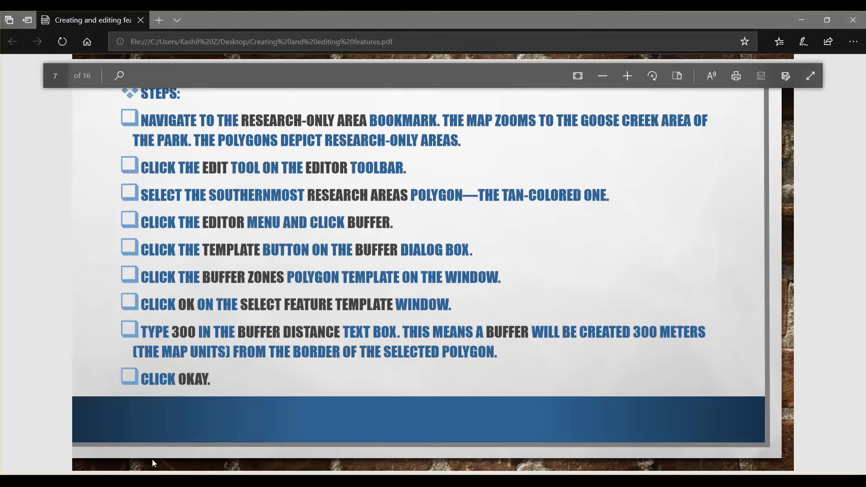
scroll(397, 337, "down", 2)
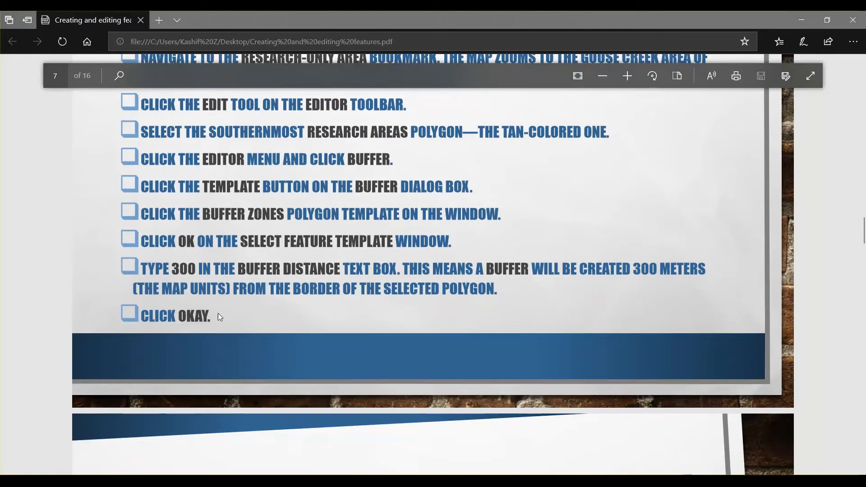
scroll(217, 311, "down", 2)
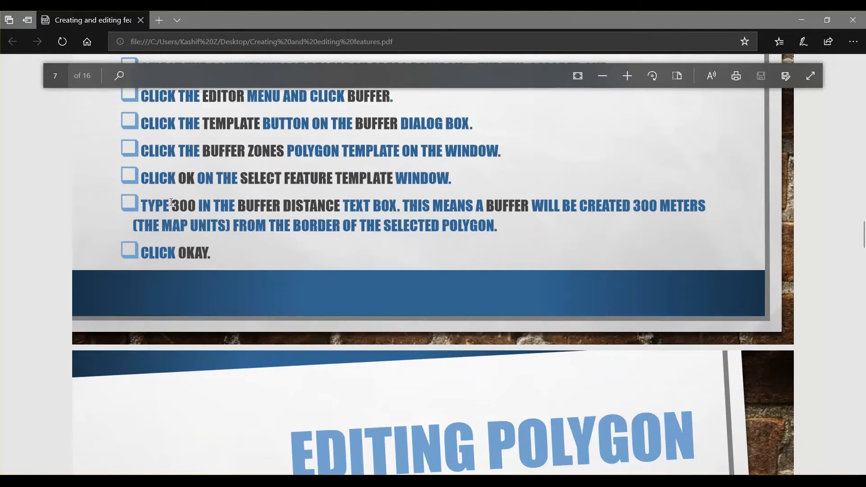